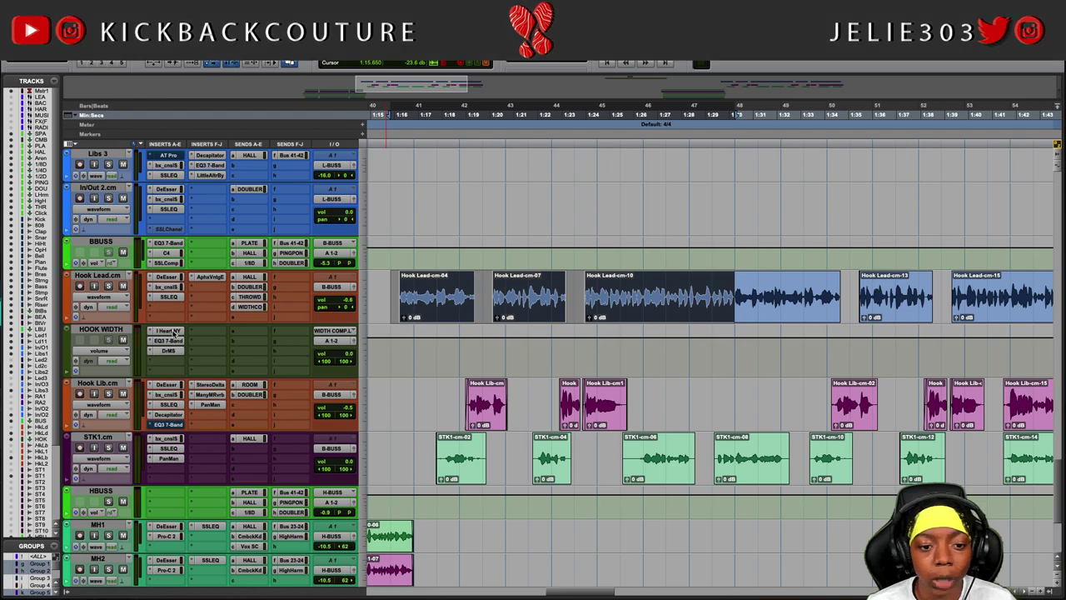
# Look over I Heart NY on the HOOK WIDTH track and insert BABY Audio's Parallel Aggressor (mono) directly after it.
pyautogui.click(170, 332)
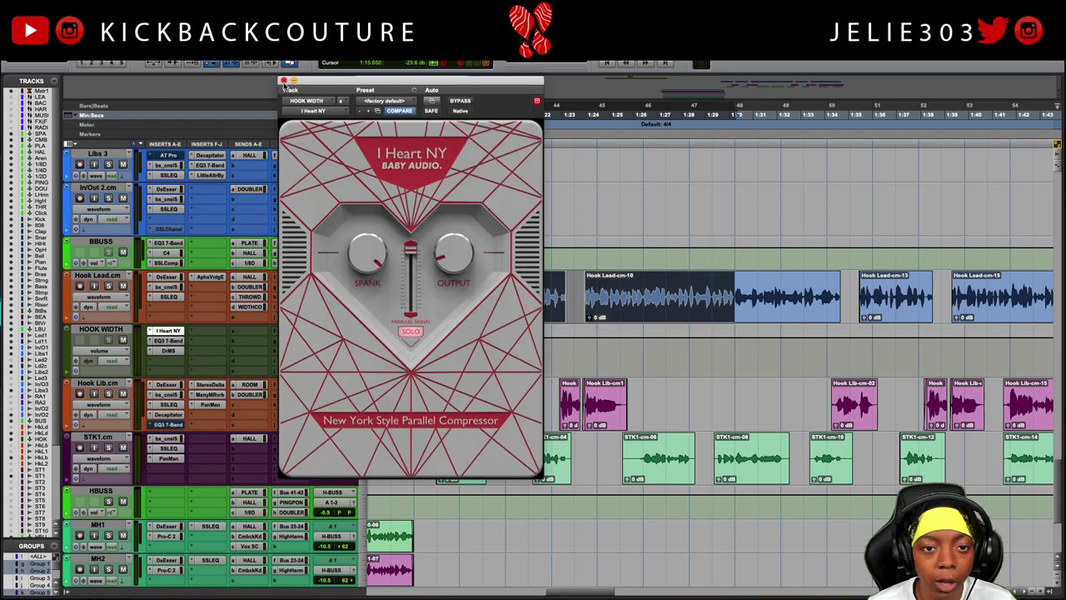
pyautogui.click(283, 80)
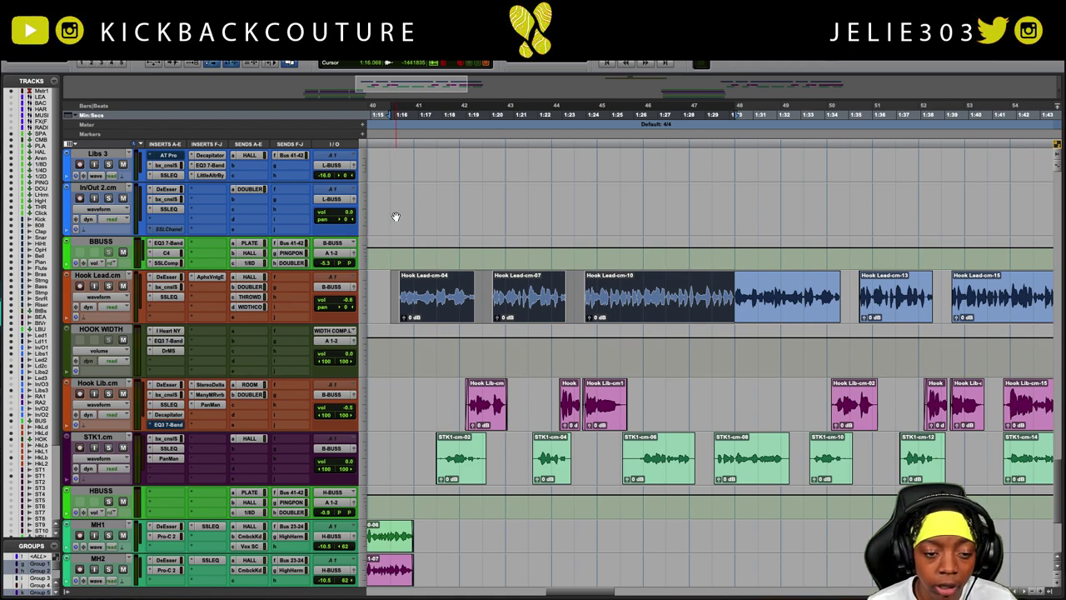
pyautogui.click(169, 356)
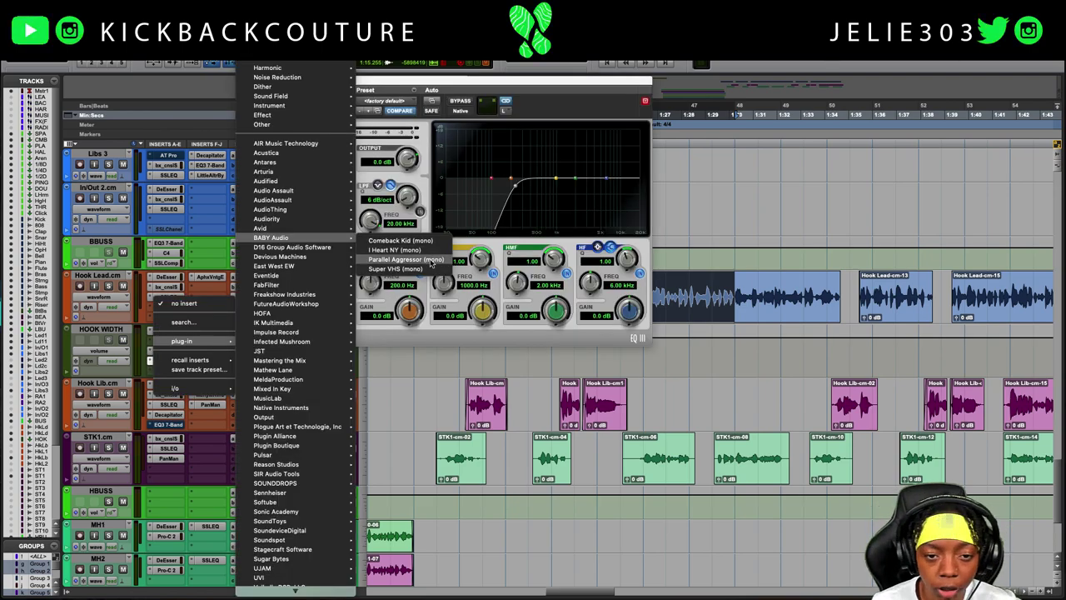
pyautogui.click(395, 249)
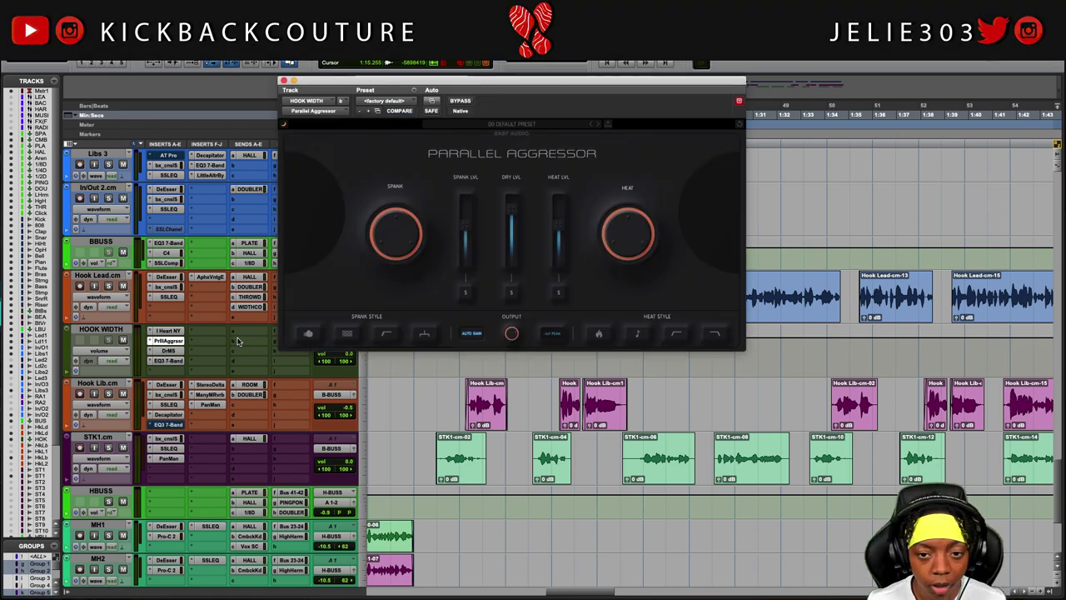
pyautogui.click(283, 81)
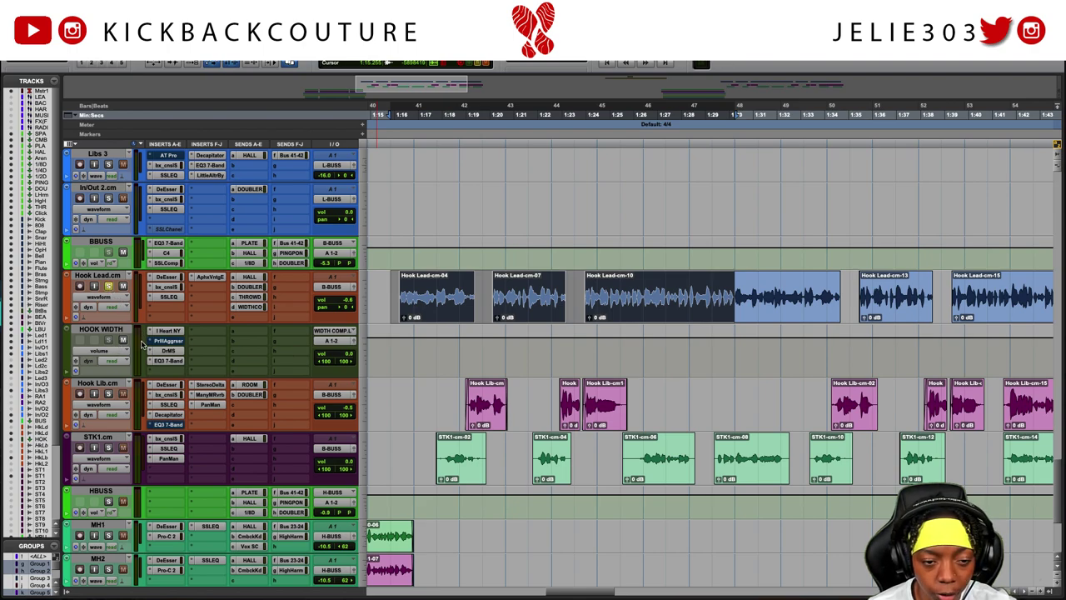
# Play the soloed Hook Lead and toggle the HOOK WIDTH track's mute to compare the hook with and without it.
pyautogui.press('space')
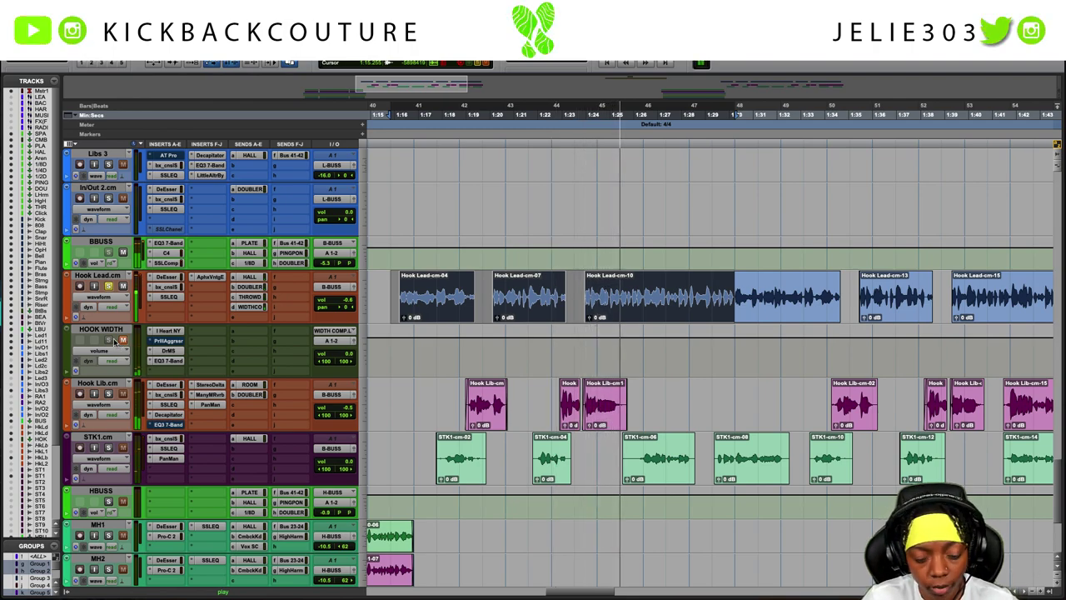
pyautogui.click(122, 341)
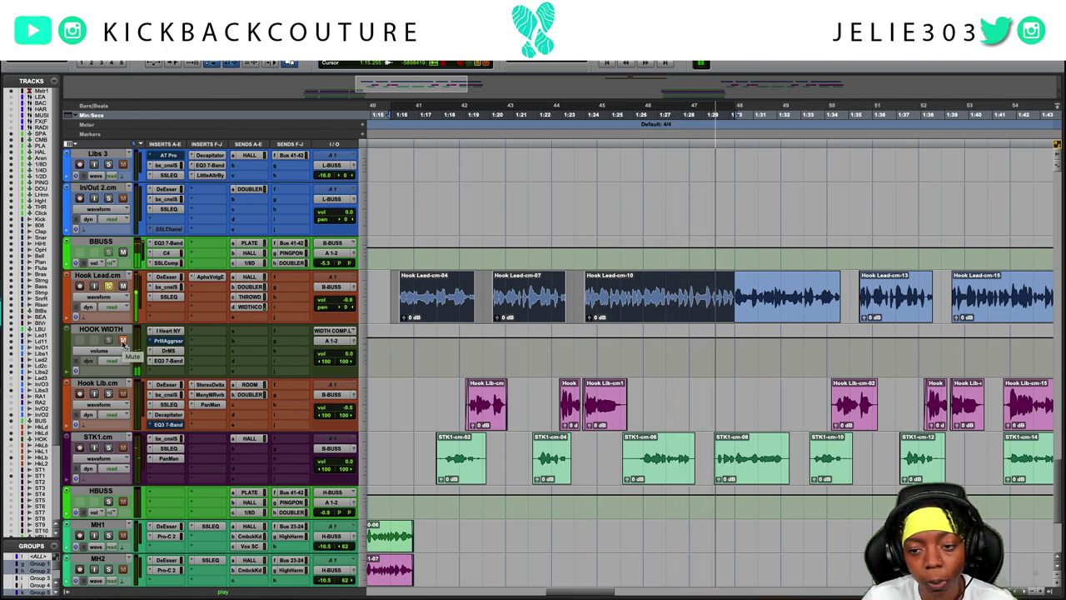
pyautogui.press('space')
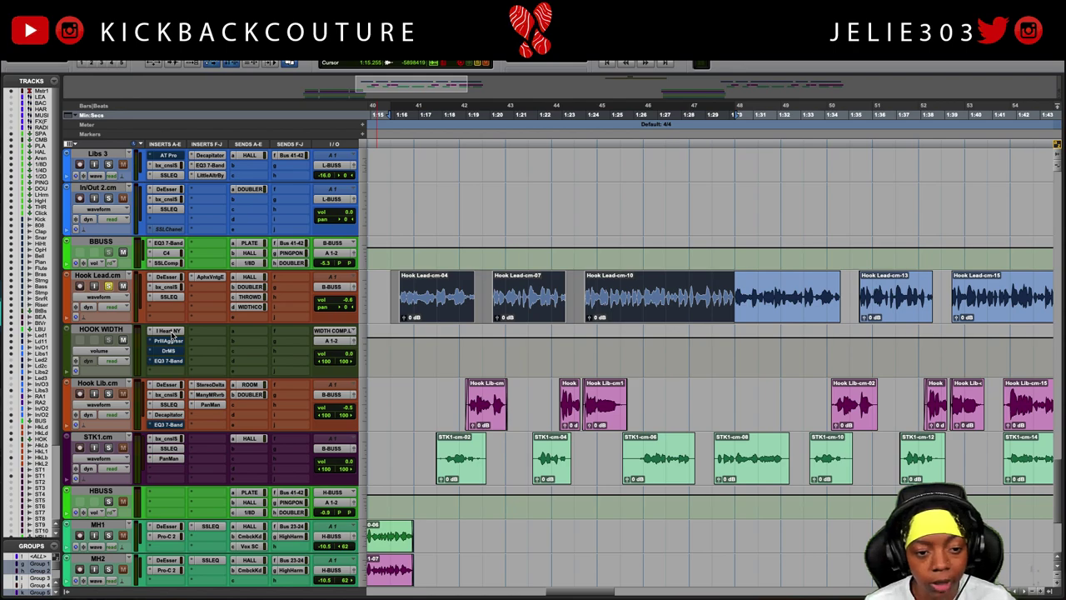
# Open I Heart NY on HOOK WIDTH during playback, take it out of bypass and move its window clear of the inserts.
pyautogui.press('space')
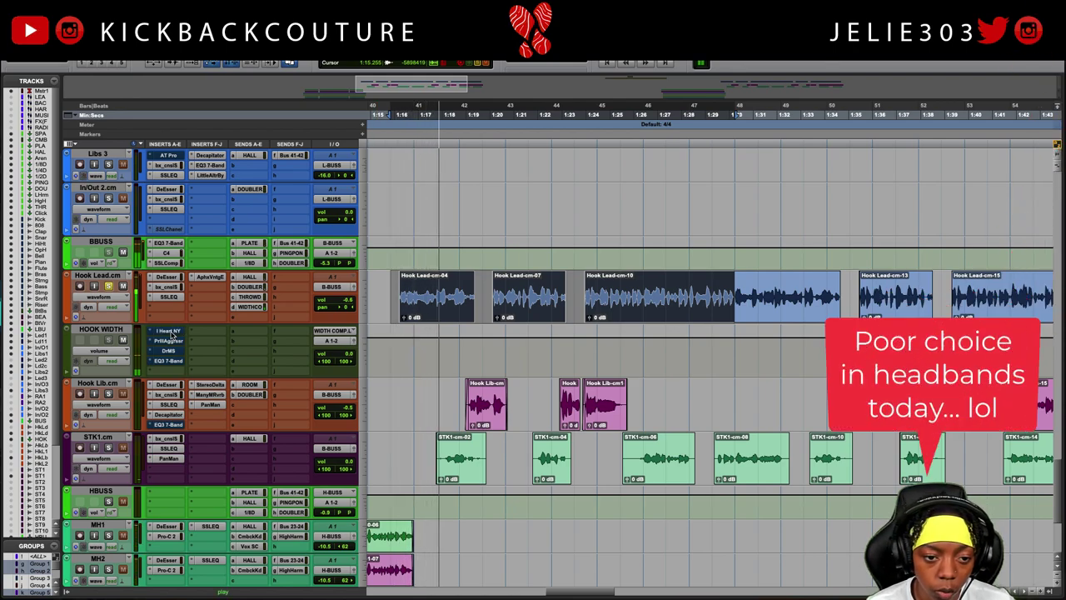
pyautogui.click(170, 332)
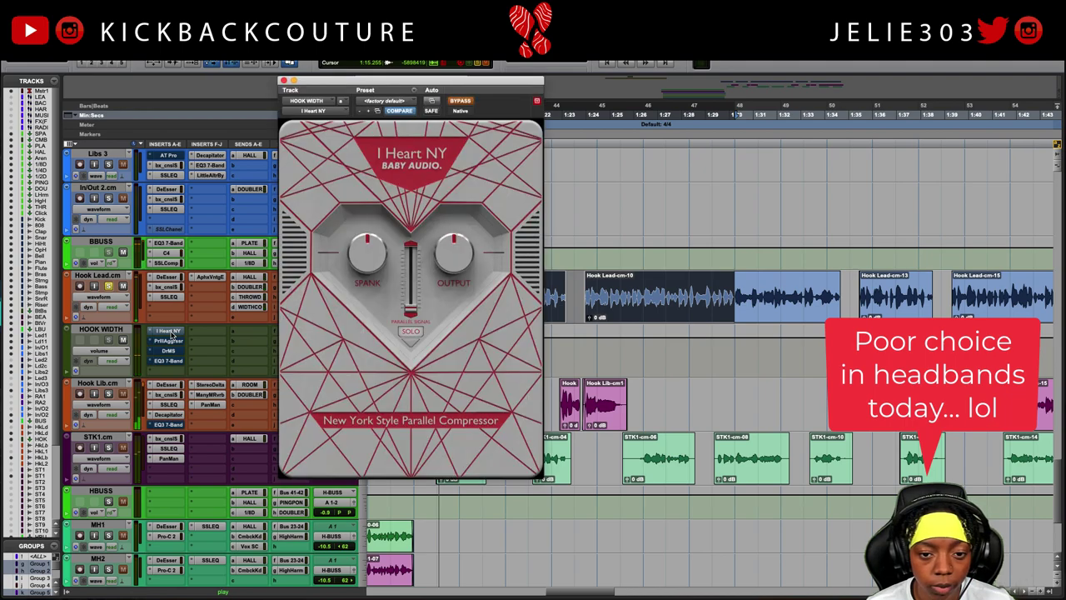
pyautogui.keyDown('super'); pyautogui.click(170, 333); pyautogui.keyUp('super')
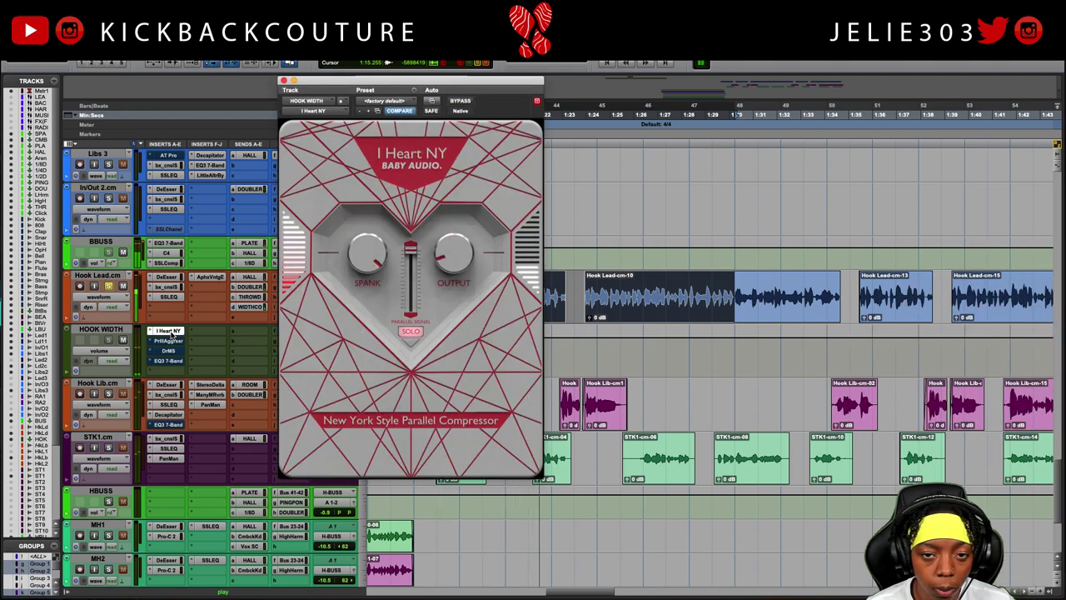
pyautogui.moveTo(475, 82); pyautogui.dragTo(658, 136)
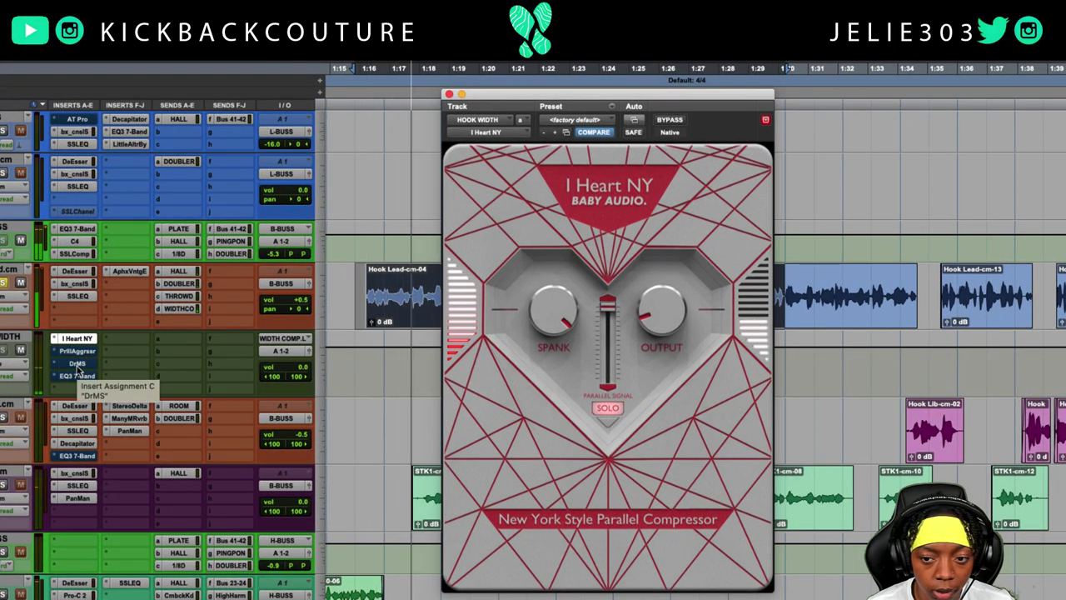
pyautogui.press('space')
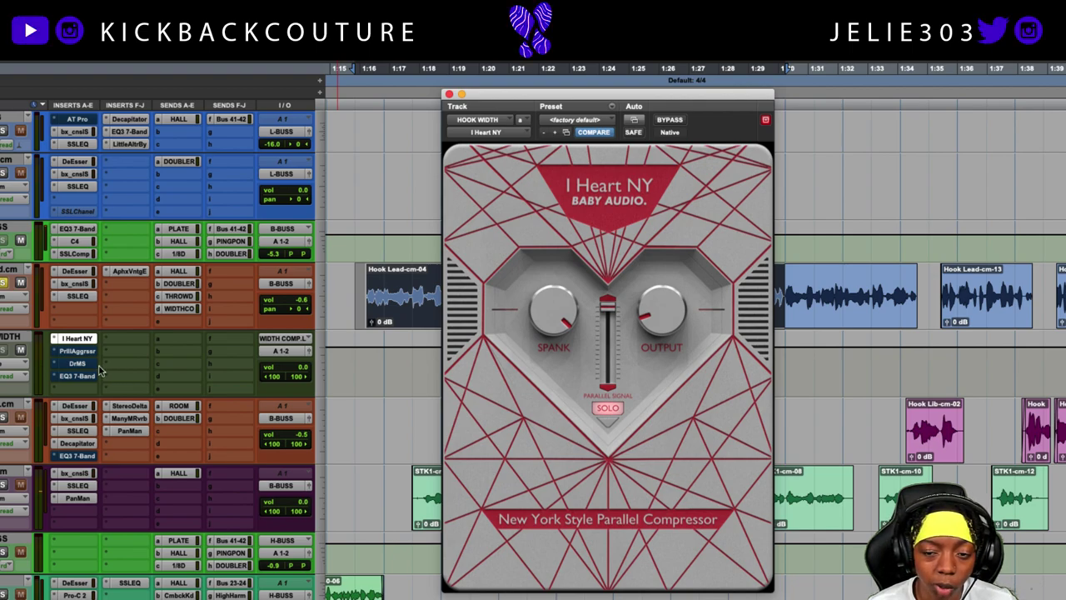
# Play the hook while toggling I Heart NY's bypass for comparison, and enable DrMS on HOOK WIDTH.
pyautogui.press('space')
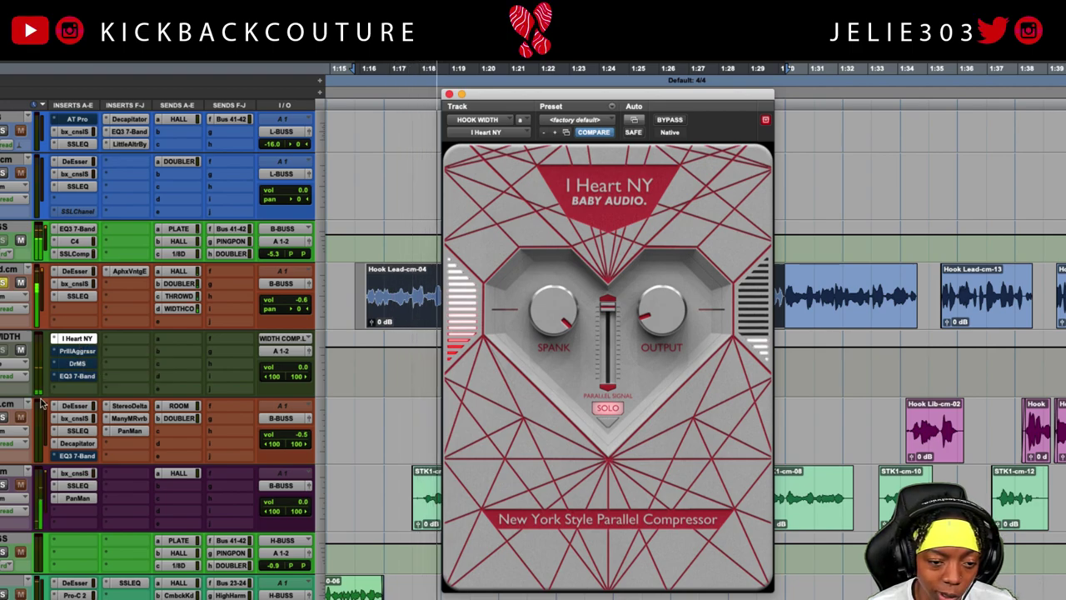
pyautogui.keyDown('super'); pyautogui.click(80, 342); pyautogui.keyUp('super')
pyautogui.keyDown('super'); pyautogui.click(80, 341); pyautogui.keyUp('super')
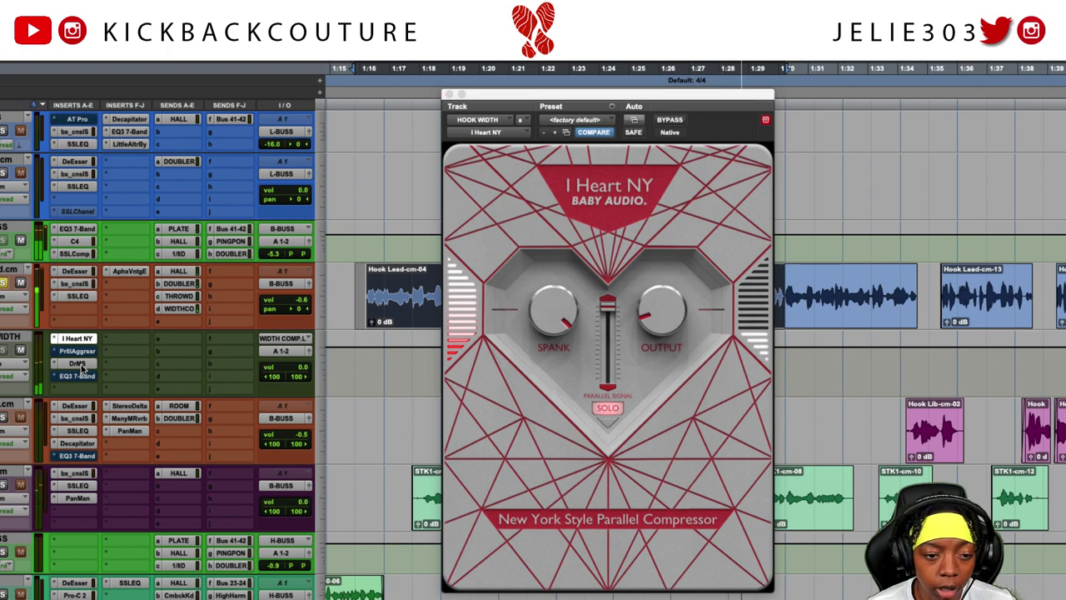
# Open DrMS on HOOK WIDTH and audition its DP BEYOND THE SPEAKERS preset on the hook.
pyautogui.click(77, 364)
pyautogui.moveTo(550, 94); pyautogui.dragTo(275, 171)
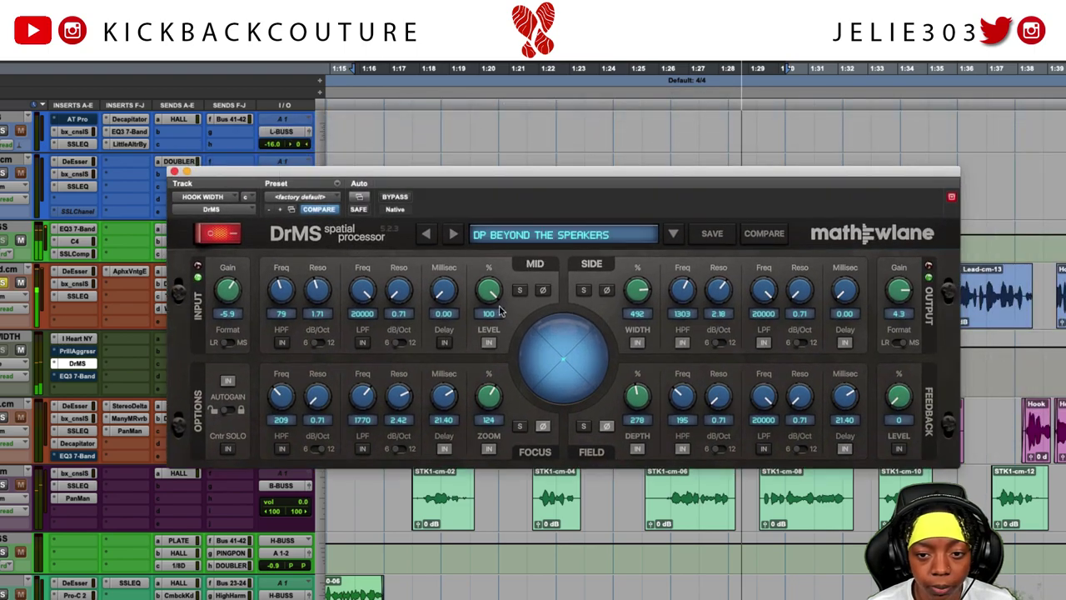
pyautogui.press('space')
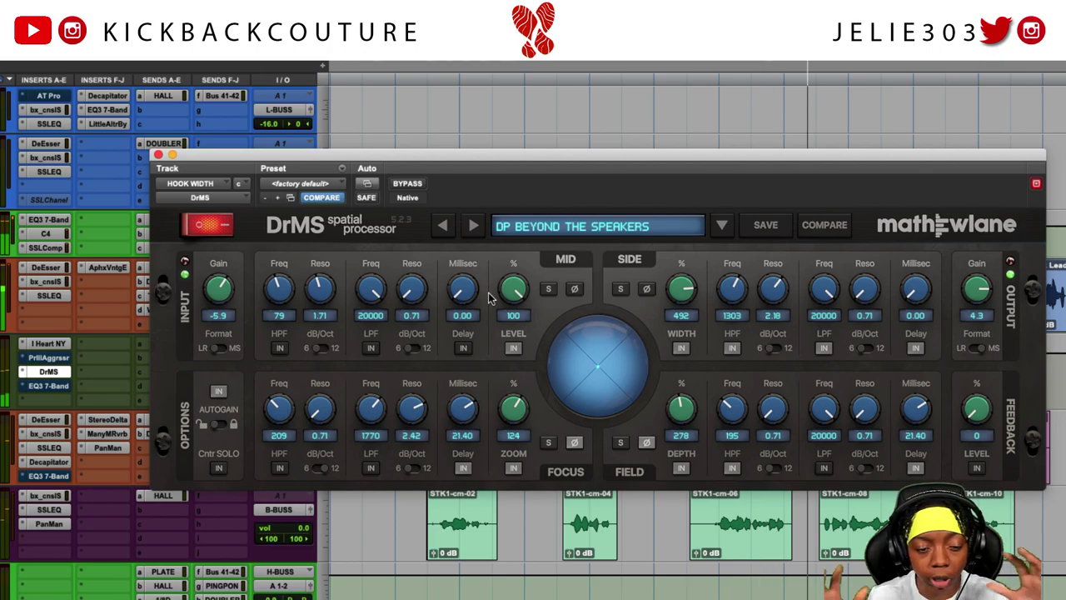
pyautogui.press('space')
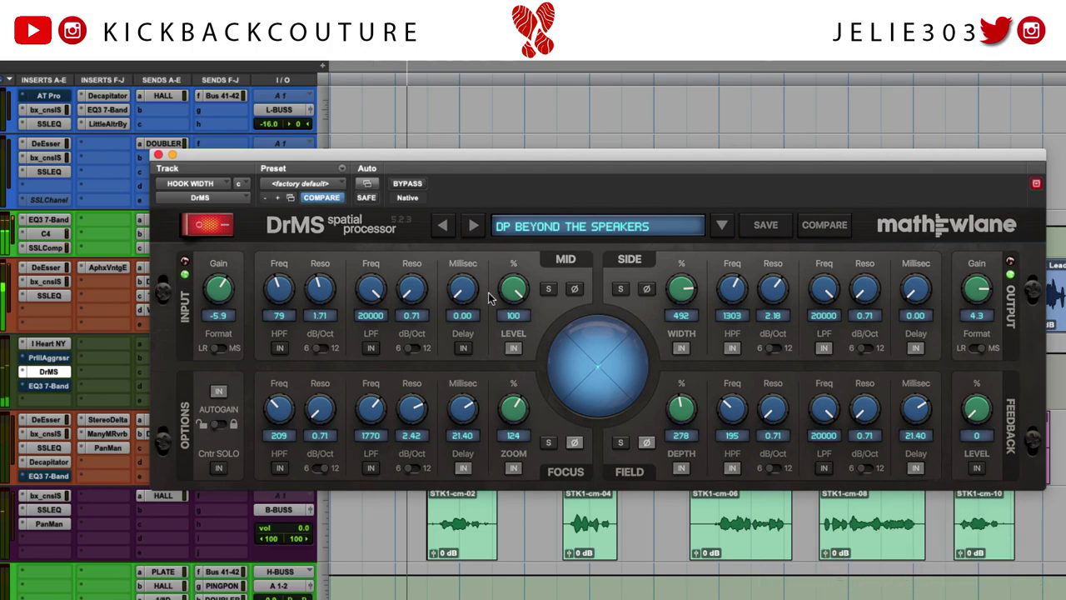
# Check the EQ3 7-Band on HOOK WIDTH during playback, and swap the active compressor from I Heart NY to Parallel Aggressor.
pyautogui.press('space')
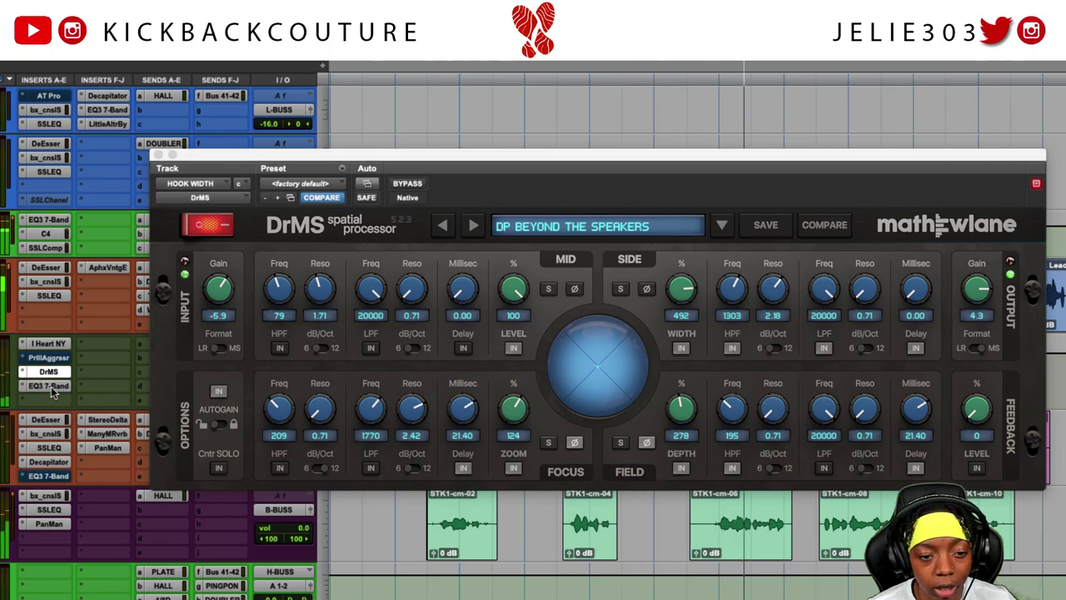
pyautogui.click(51, 386)
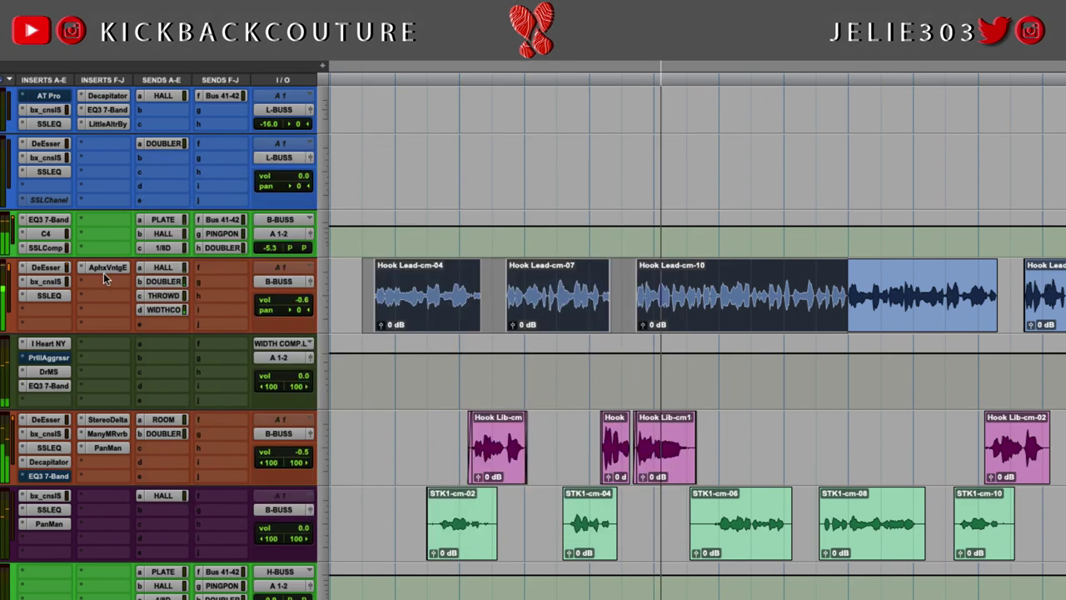
pyautogui.click(60, 383)
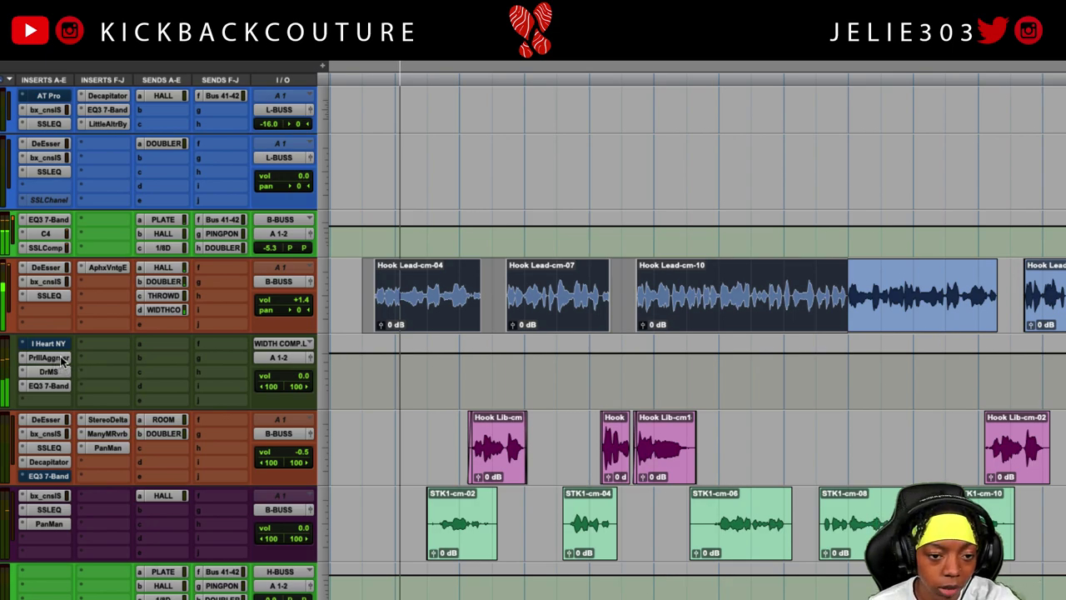
# Open Parallel Aggressor on HOOK WIDTH, stop playback and switch the plug-in's interface to the mid-grey theme.
pyautogui.click(61, 357)
pyautogui.moveTo(384, 151); pyautogui.dragTo(368, 155)
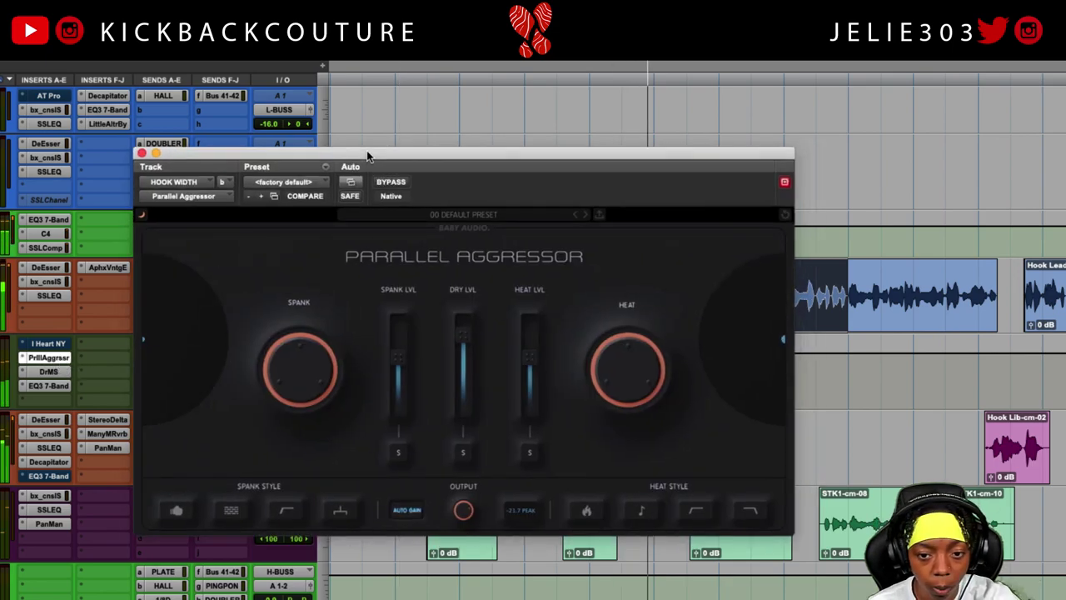
pyautogui.press('space')
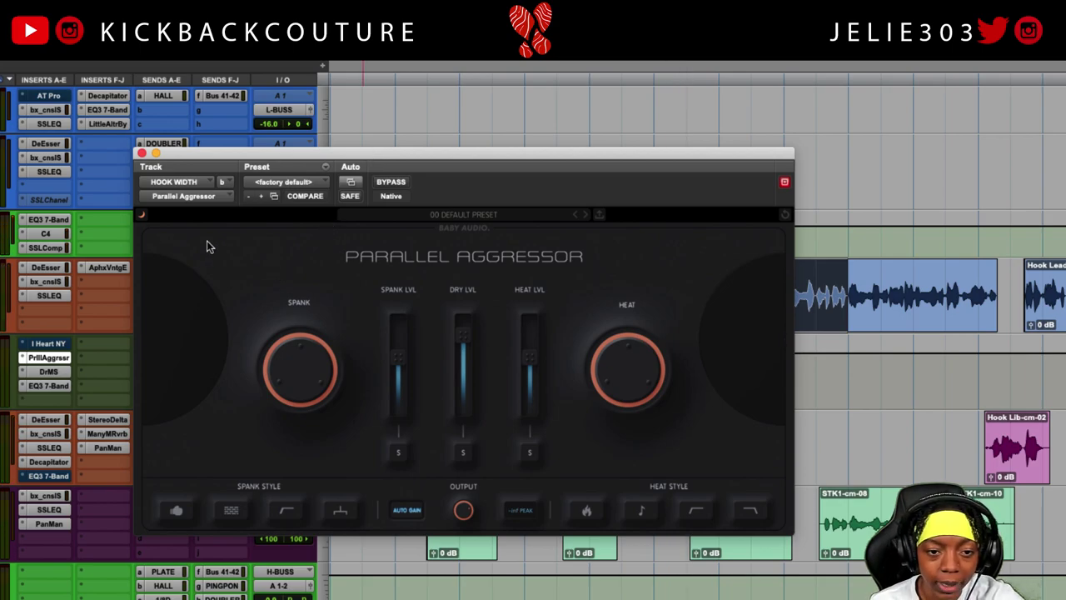
pyautogui.click(143, 216)
pyautogui.click(144, 216)
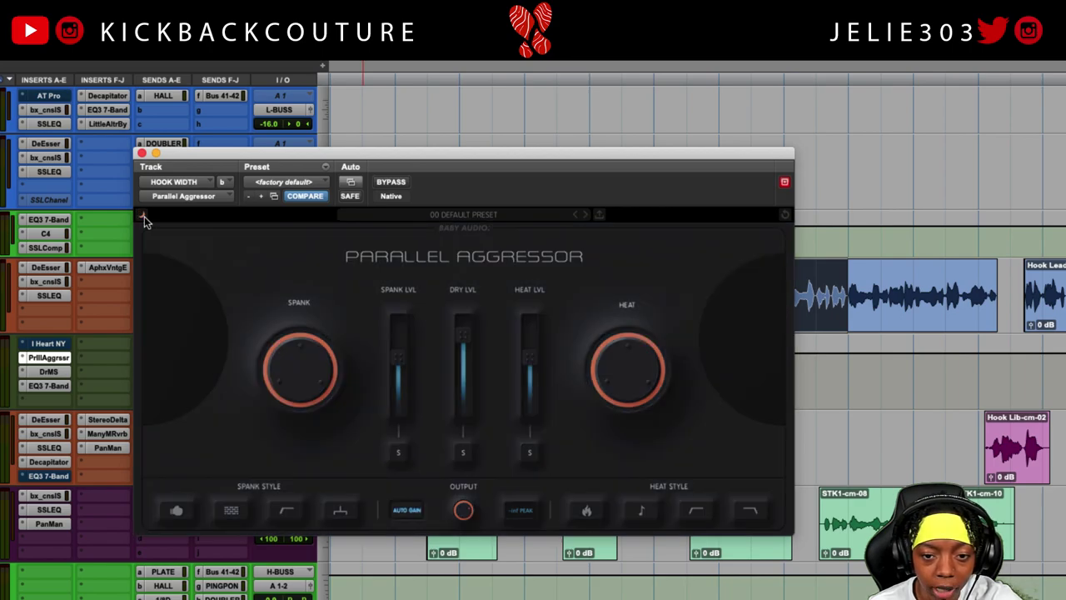
pyautogui.click(144, 216)
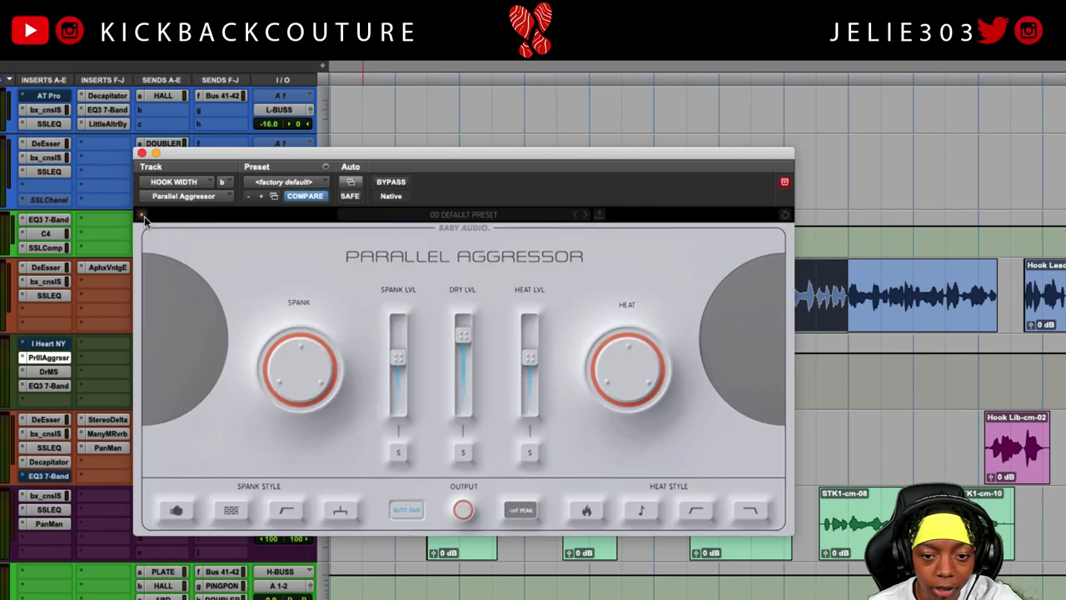
pyautogui.click(144, 216)
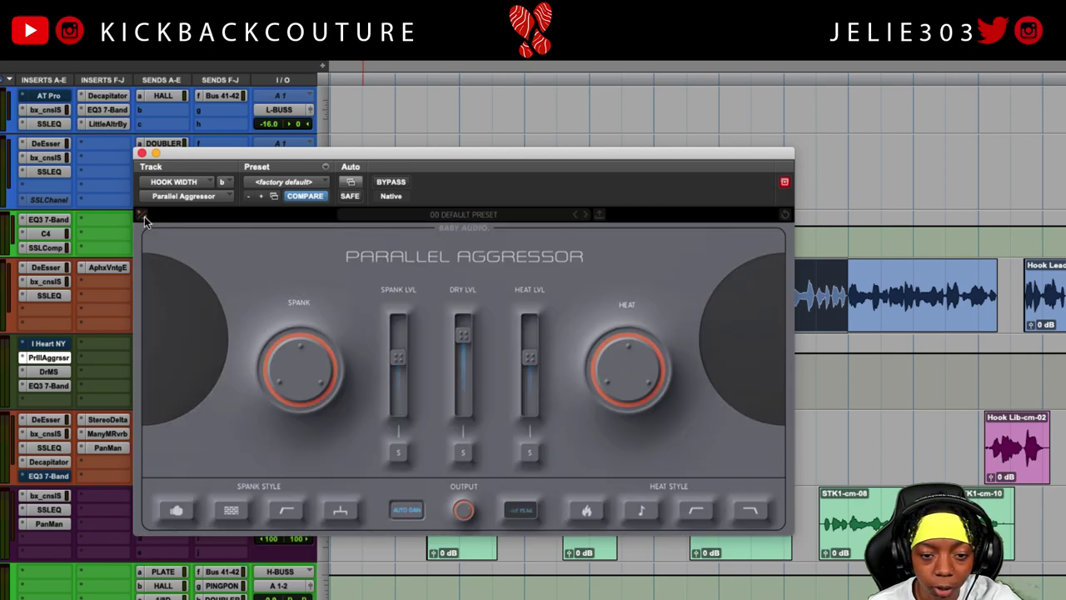
# Compare the controls of the bypassed I Heart NY with those of Parallel Aggressor on HOOK WIDTH.
pyautogui.moveTo(300, 384)
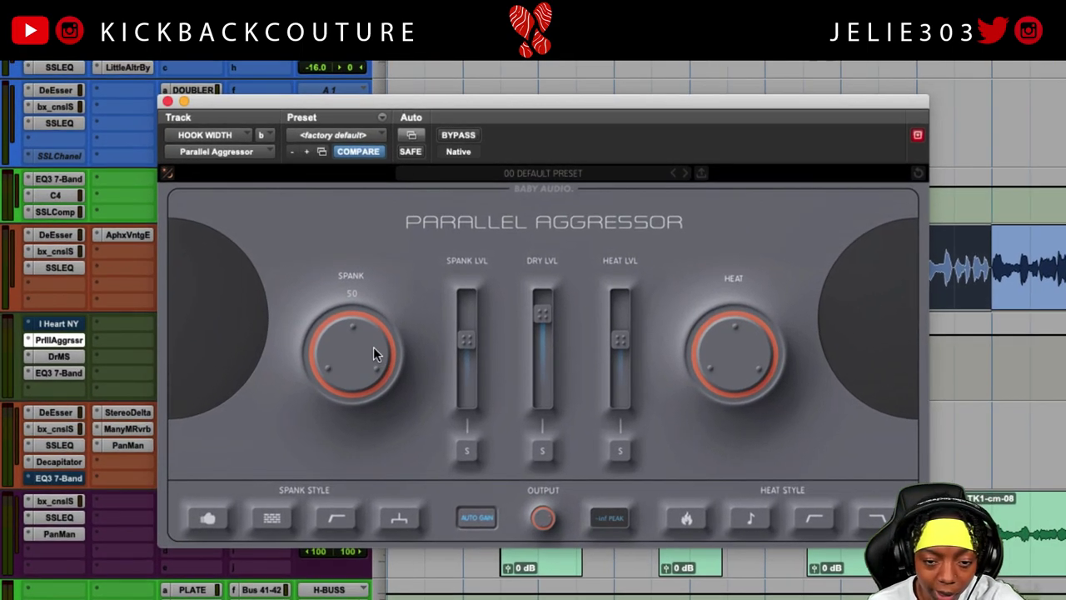
pyautogui.click(64, 328)
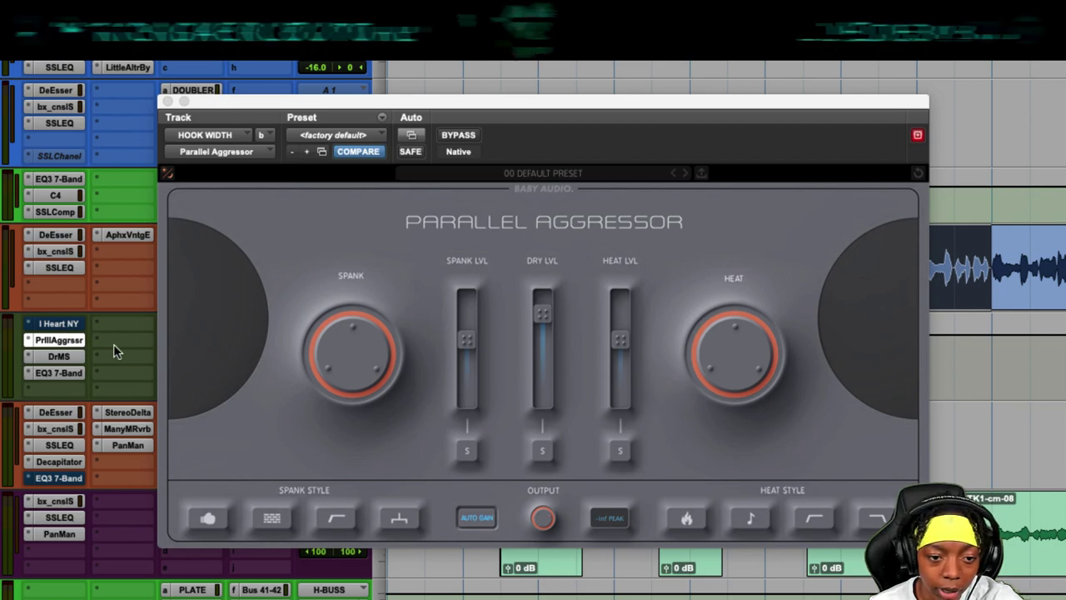
pyautogui.click(58, 323)
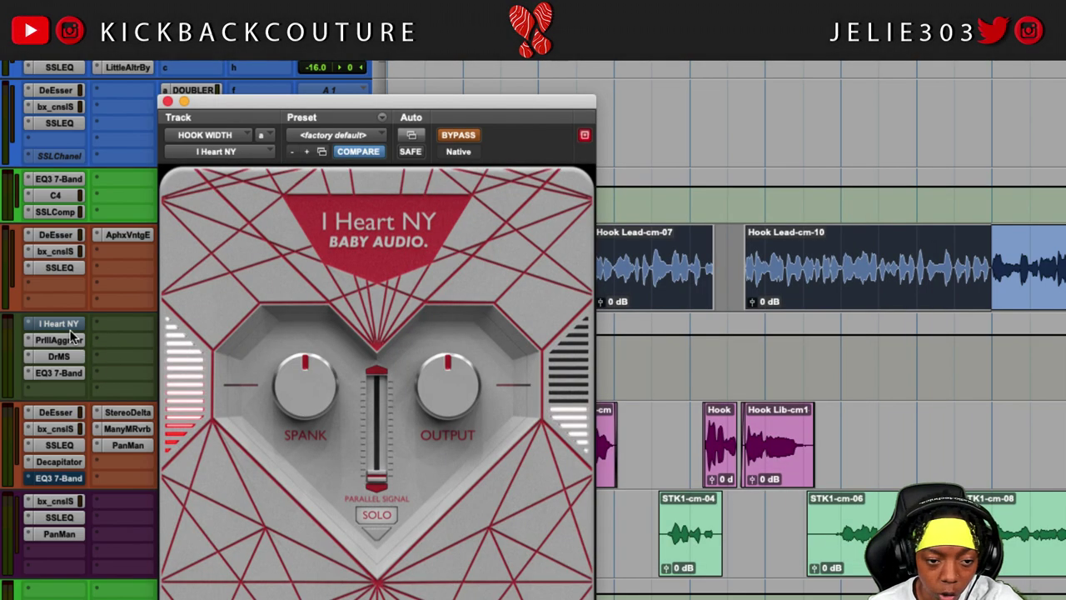
pyautogui.click(58, 340)
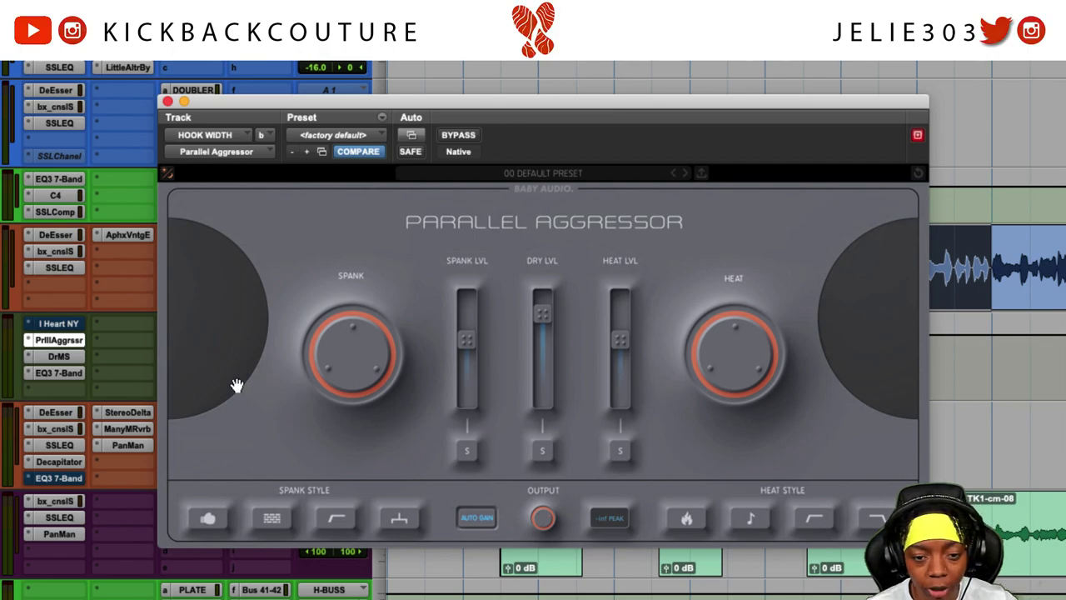
# Play the hook while raising Parallel Aggressor's Spank amount and setting Heat to 86.
pyautogui.press('space')
pyautogui.moveTo(341, 377); pyautogui.dragTo(382, 283)
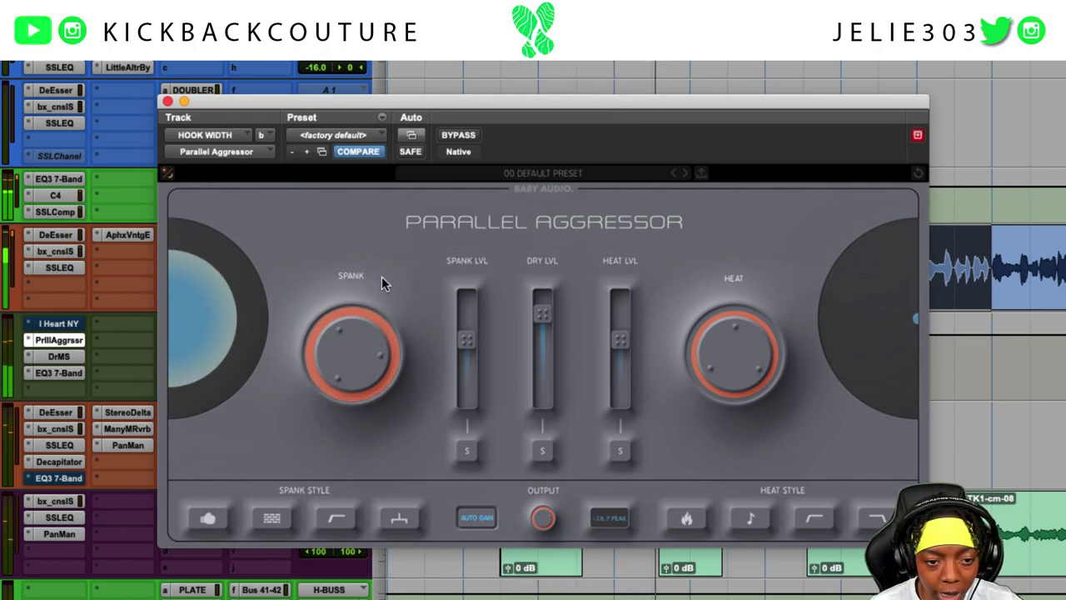
pyautogui.moveTo(351, 346); pyautogui.dragTo(355, 330)
pyautogui.moveTo(719, 356)
pyautogui.moveTo(718, 355); pyautogui.dragTo(779, 280)
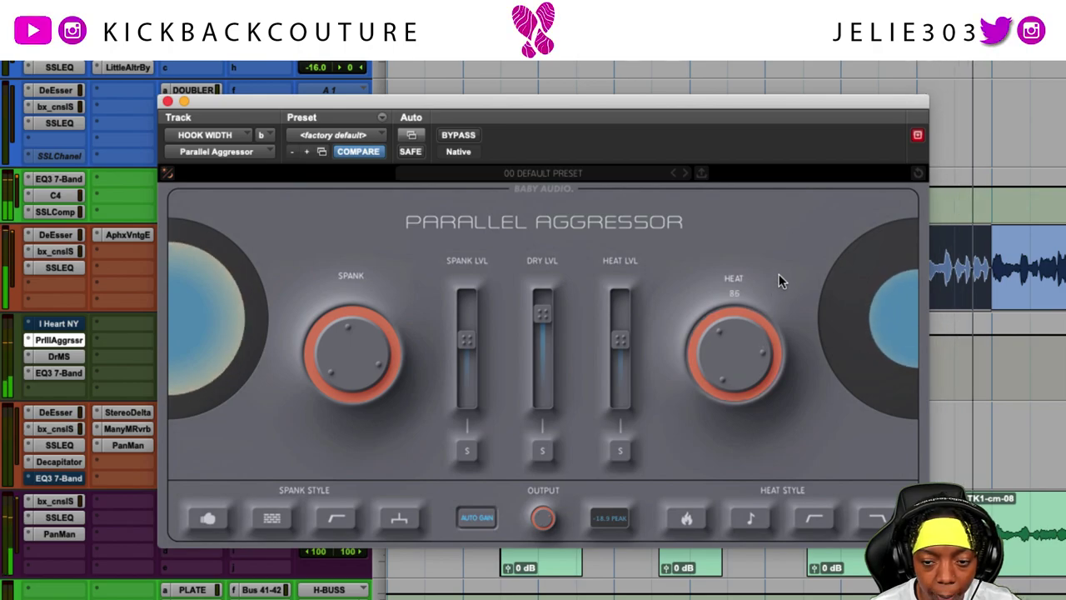
# Lower Parallel Aggressor's Heat Lvl and, by a smaller amount, its Spank Lvl, both to below -10 dB.
pyautogui.moveTo(617, 341)
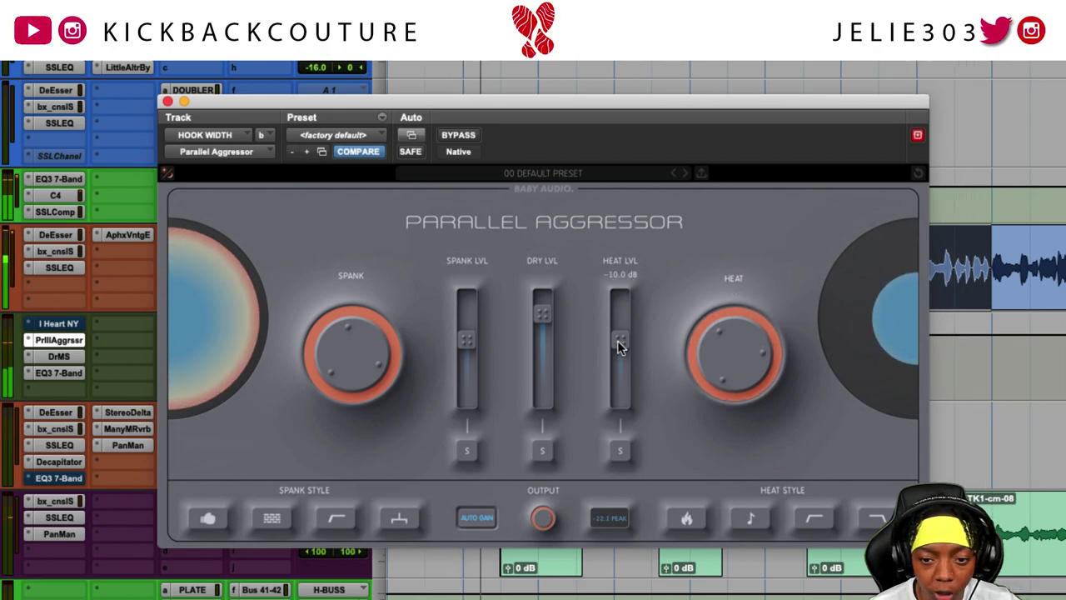
pyautogui.moveTo(621, 354); pyautogui.dragTo(622, 355)
pyautogui.moveTo(459, 350)
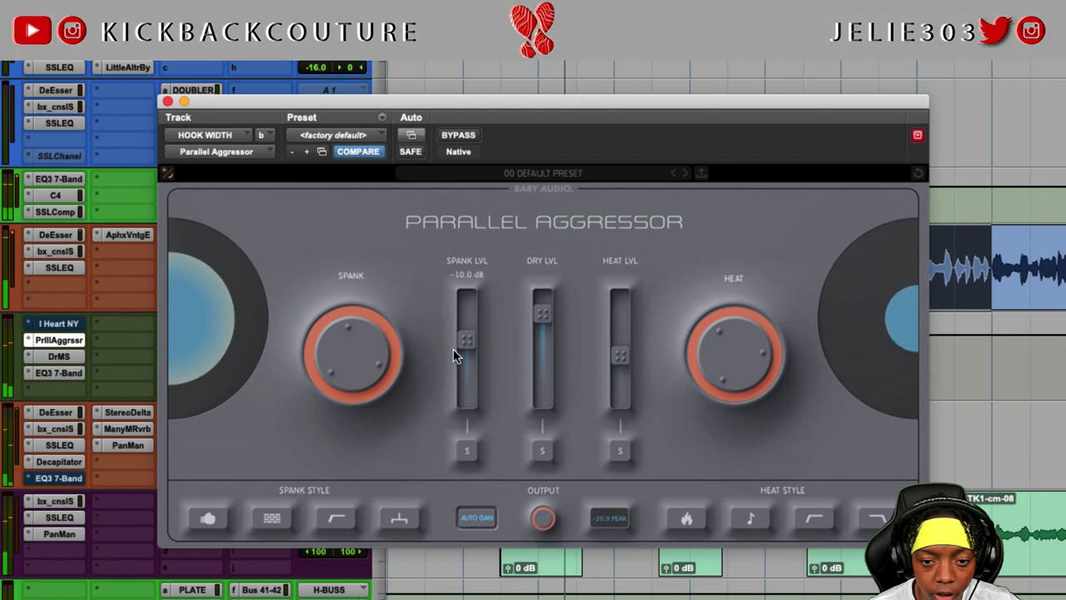
pyautogui.moveTo(463, 345); pyautogui.dragTo(466, 351)
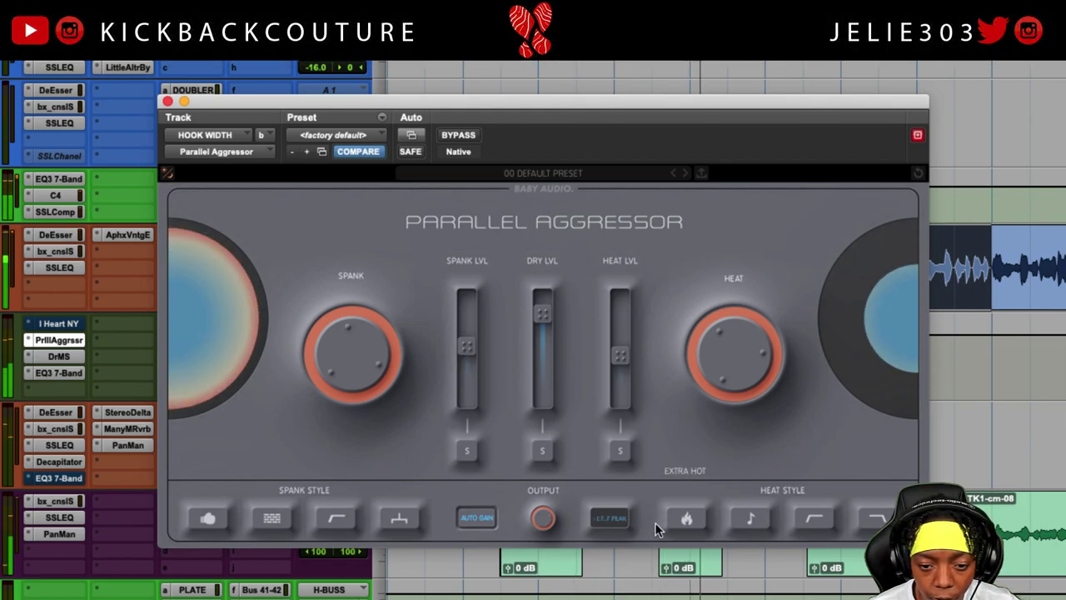
# Compare Parallel Aggressor's output on HOOK WIDTH with Auto Gain off and on, leaving Auto Gain on.
pyautogui.click(492, 519)
pyautogui.click(488, 518)
pyautogui.click(478, 518)
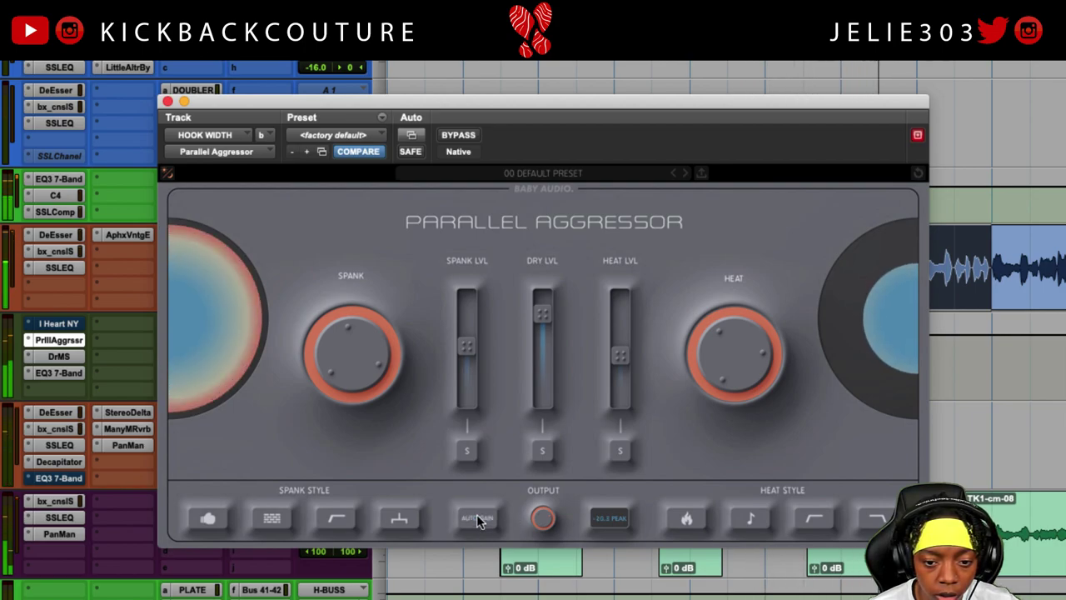
pyautogui.click(480, 518)
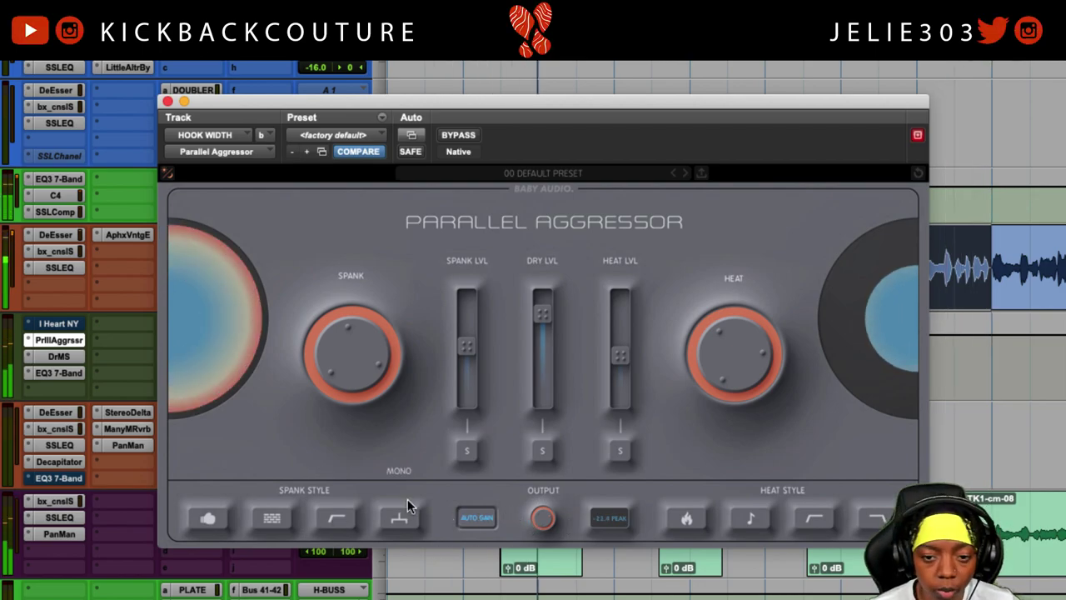
# Solo Parallel Aggressor's Spank channel and lower the Spank amount slightly.
pyautogui.click(469, 453)
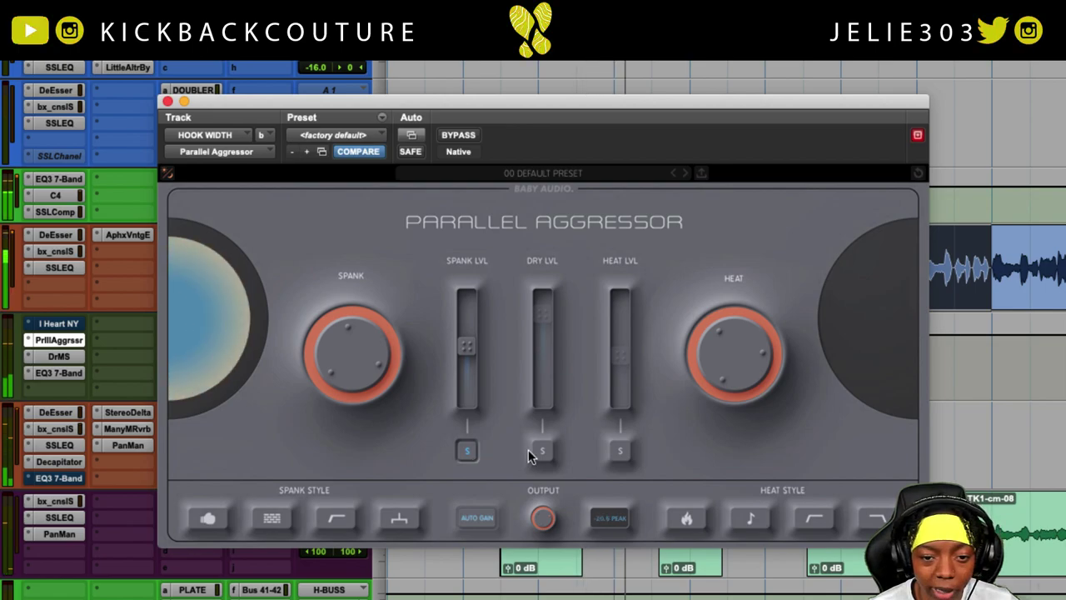
pyautogui.moveTo(355, 359)
pyautogui.moveTo(355, 358)
pyautogui.mouseDown()
pyautogui.moveTo(362, 345)
pyautogui.moveTo(362, 365)
pyautogui.mouseUp()
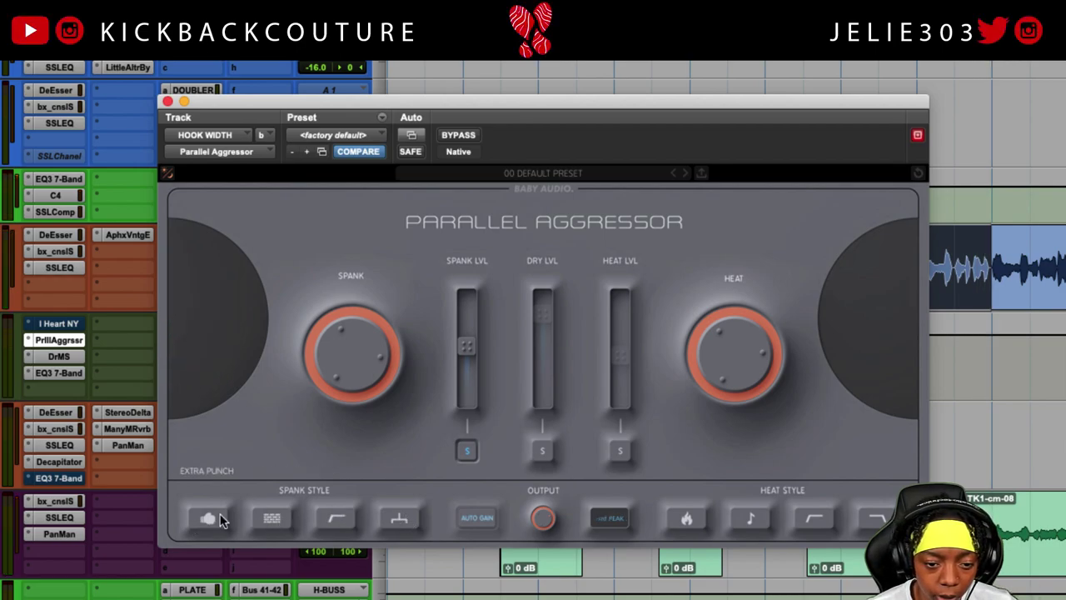
# Enable Extra Smack and Extra Punch for Spank and audition them during playback, toggling the Spank solo off and on.
pyautogui.click(272, 518)
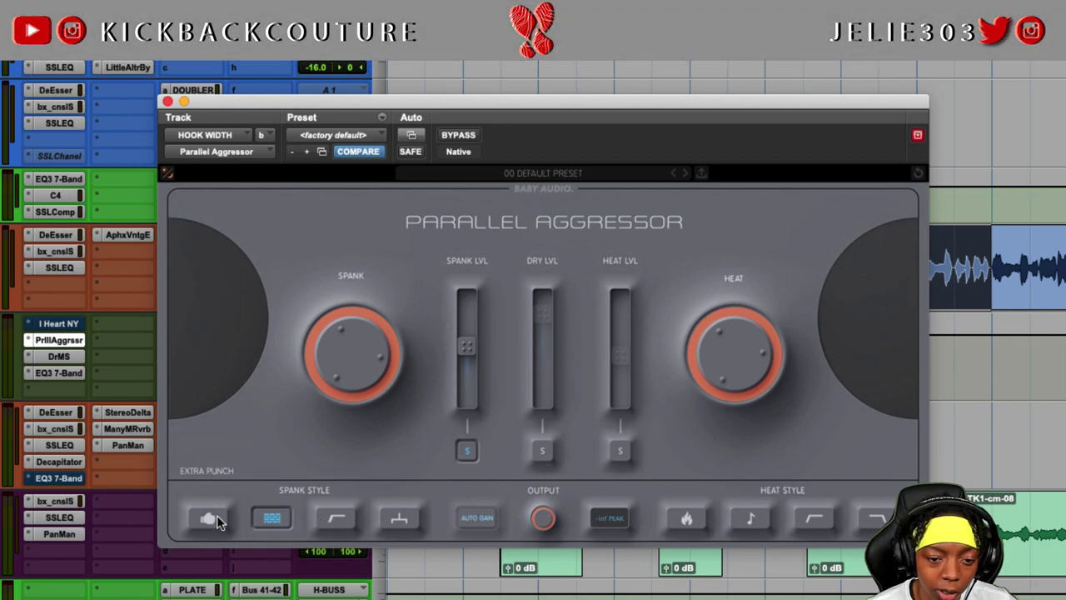
pyautogui.click(210, 518)
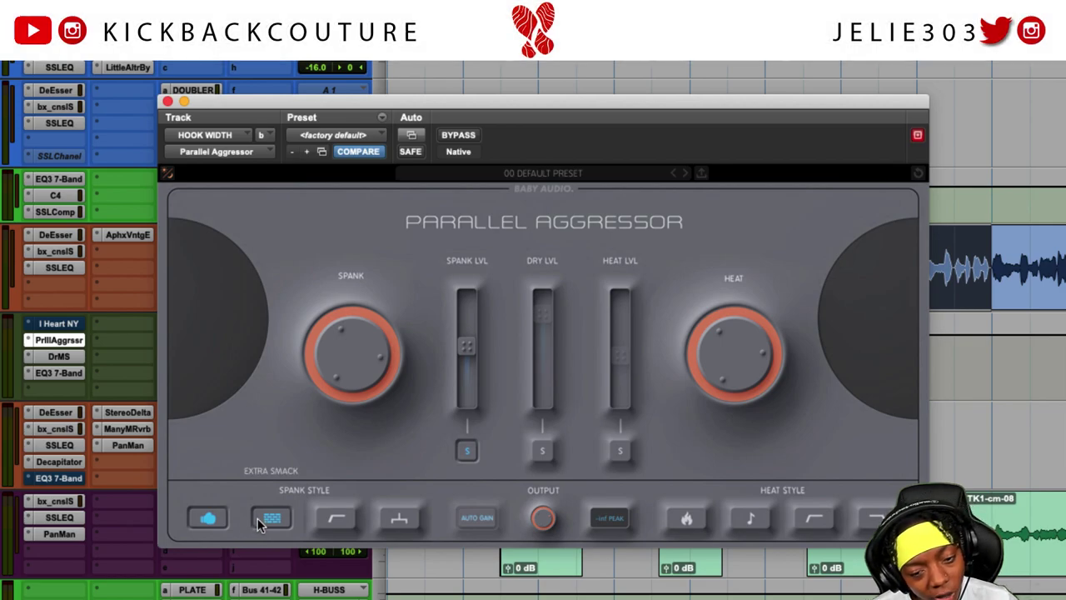
pyautogui.press('space')
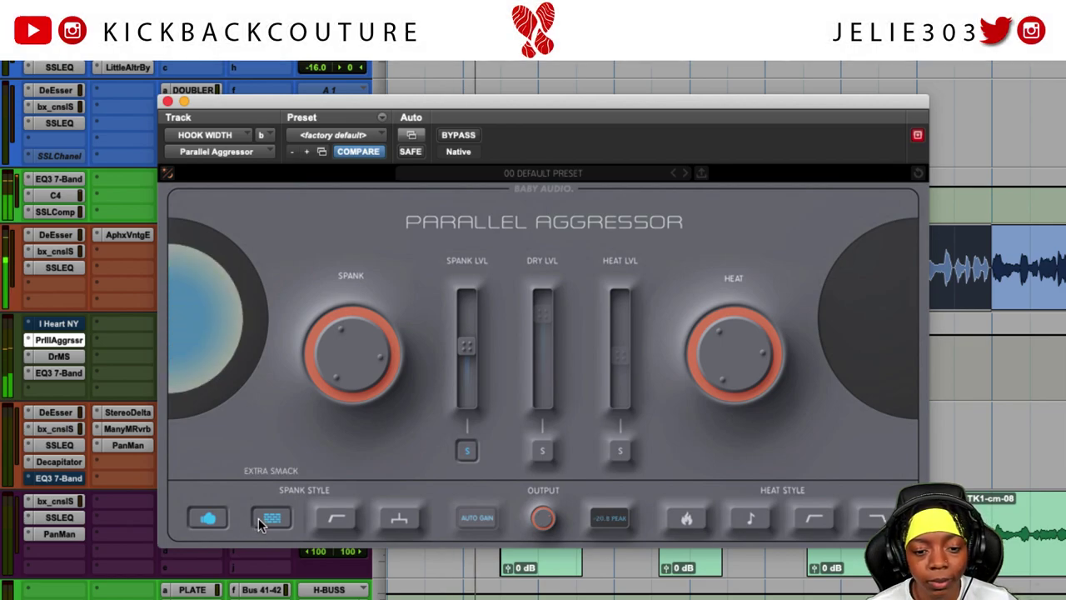
pyautogui.click(467, 451)
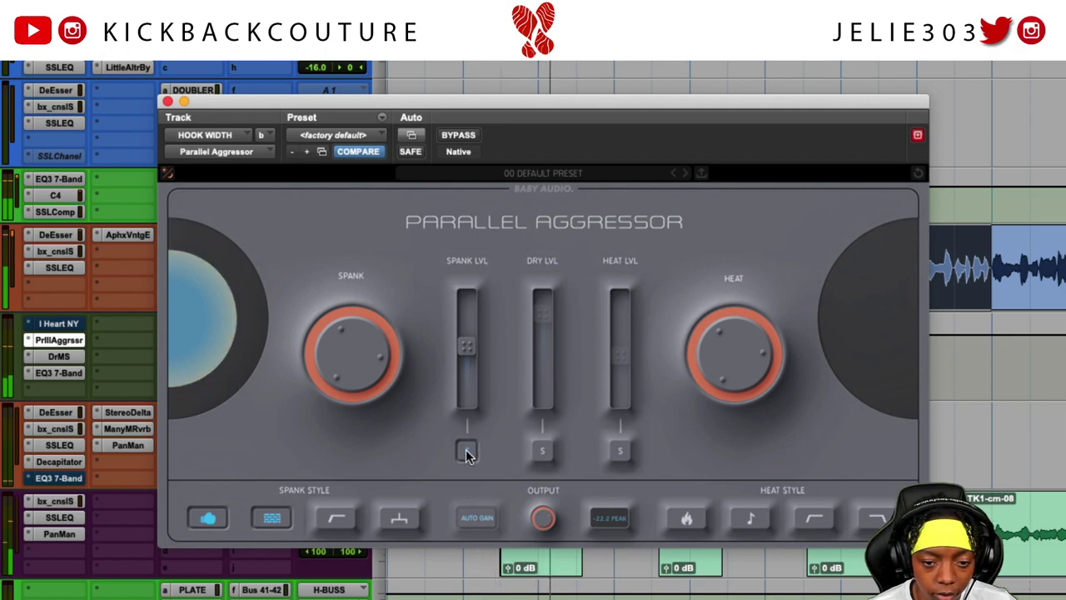
pyautogui.click(466, 451)
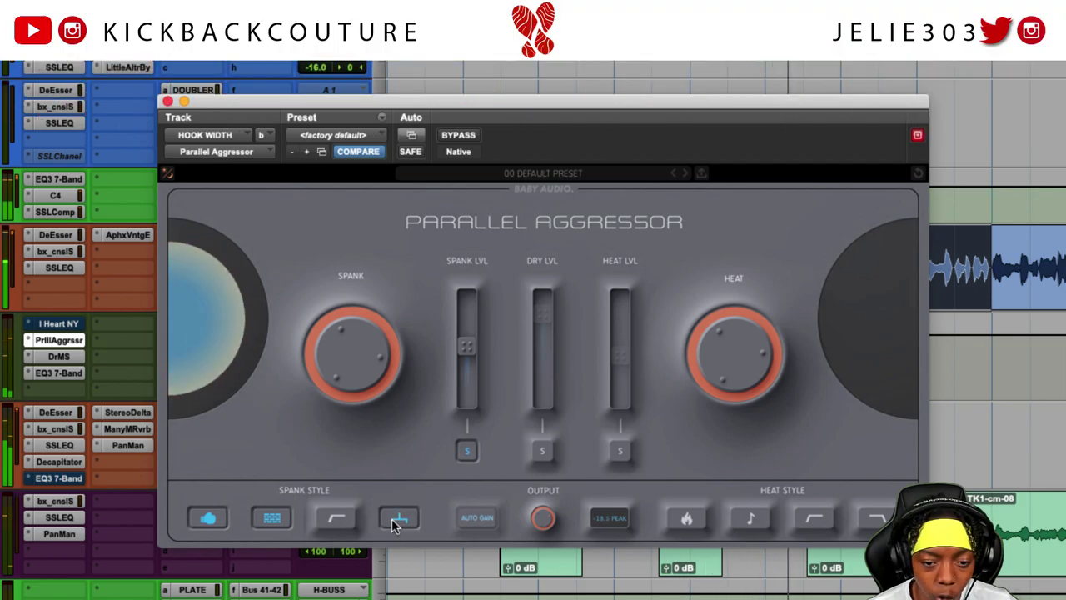
# Solo the Heat channel and enable its Extra Hot and Tone styles.
pyautogui.click(695, 515)
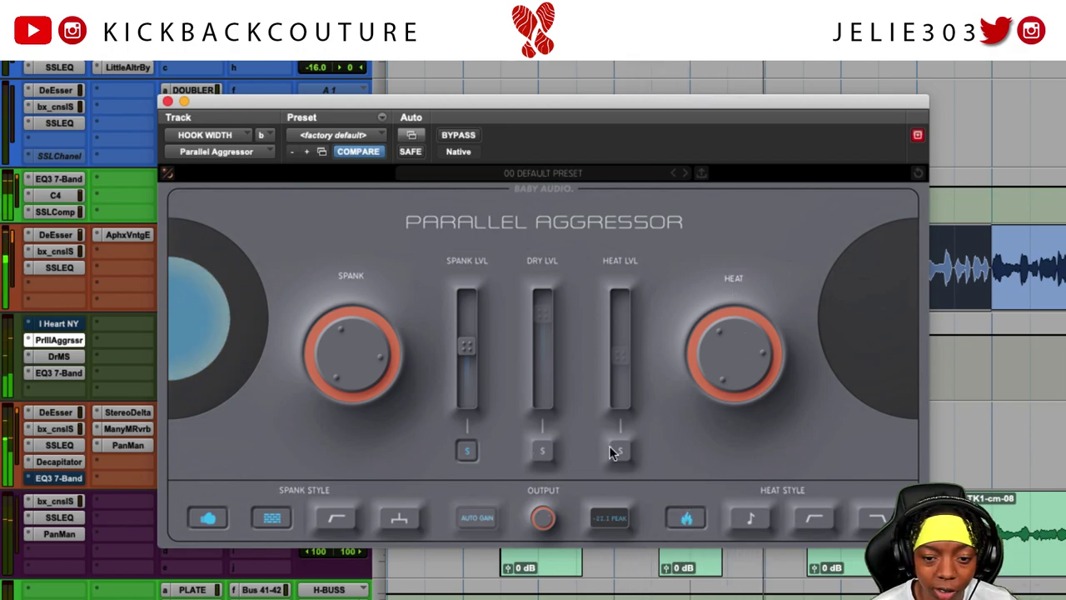
pyautogui.click(620, 450)
pyautogui.click(754, 519)
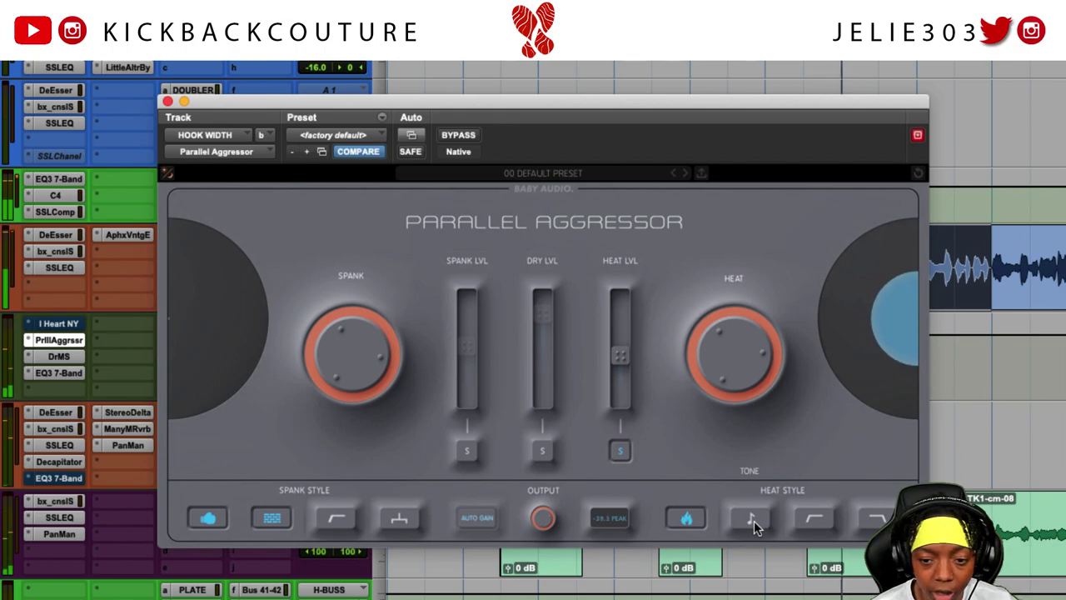
# Try the high-pass filter in Heat Style, switch it off again and release the Heat solo.
pyautogui.click(815, 518)
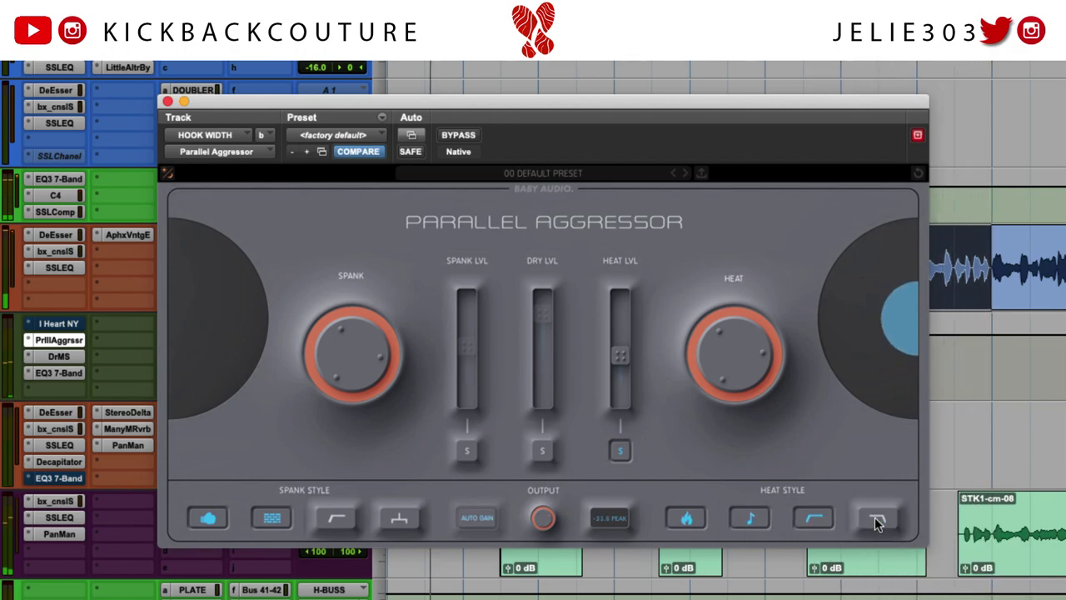
pyautogui.click(817, 520)
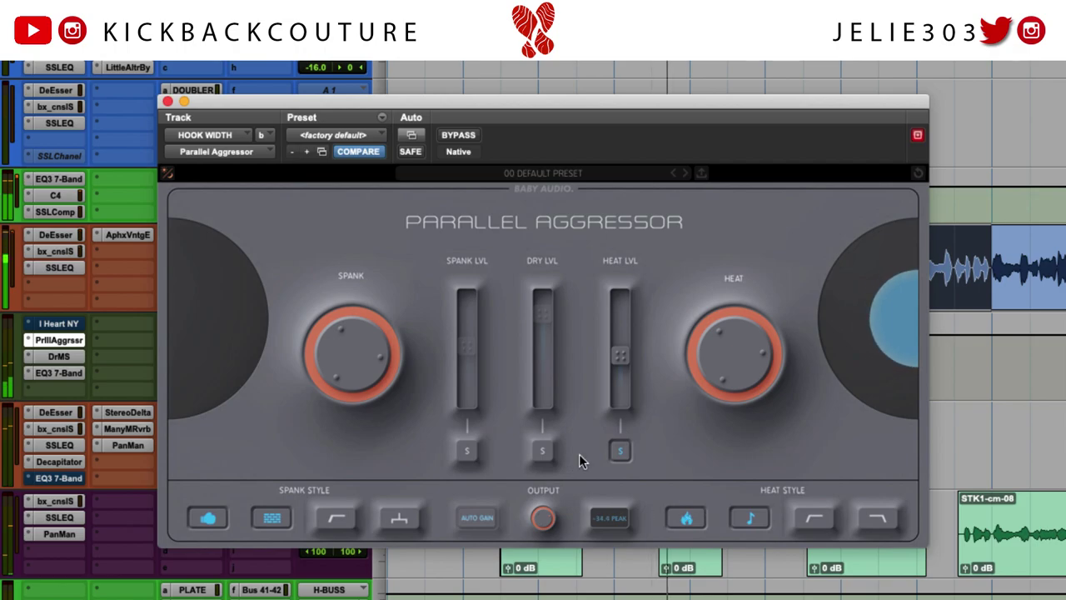
pyautogui.click(620, 450)
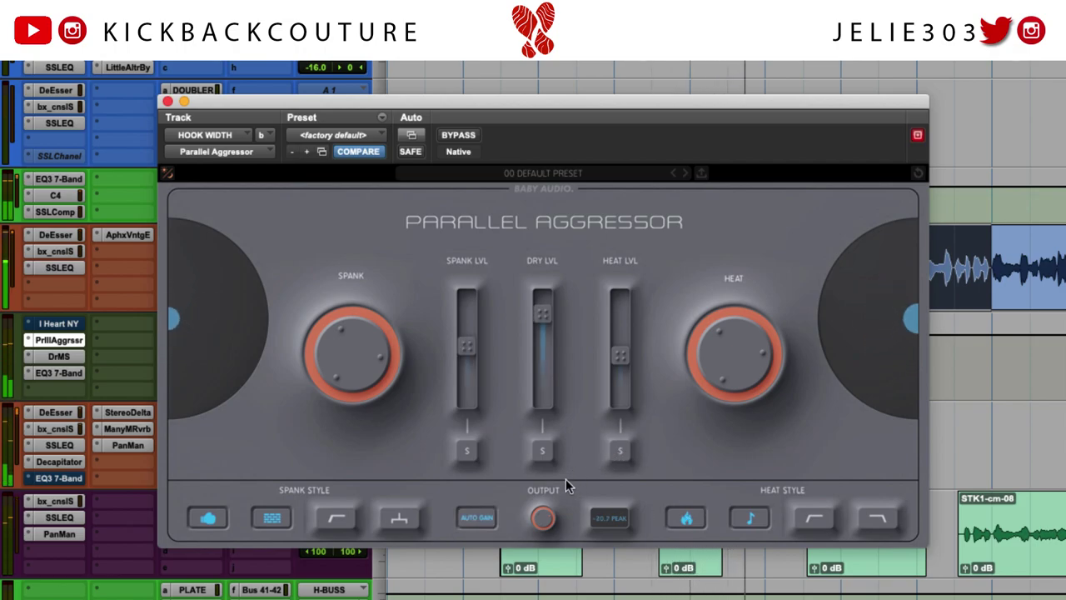
# Review Parallel Aggressor's level and output settings with all channels playing, and close the plug-in window.
pyautogui.click(65, 327)
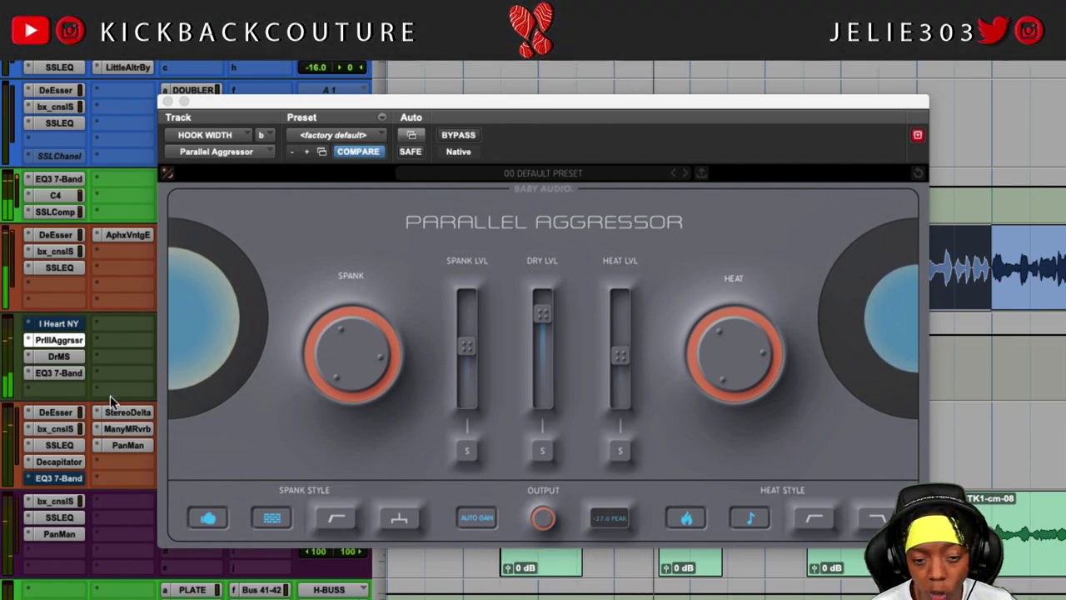
pyautogui.moveTo(454, 360)
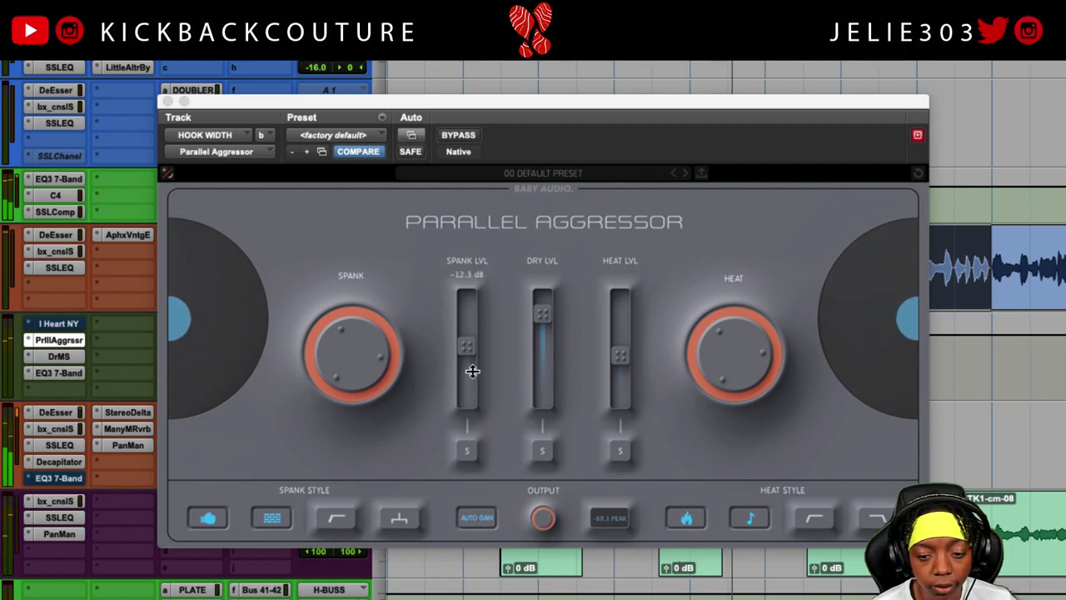
pyautogui.moveTo(541, 518)
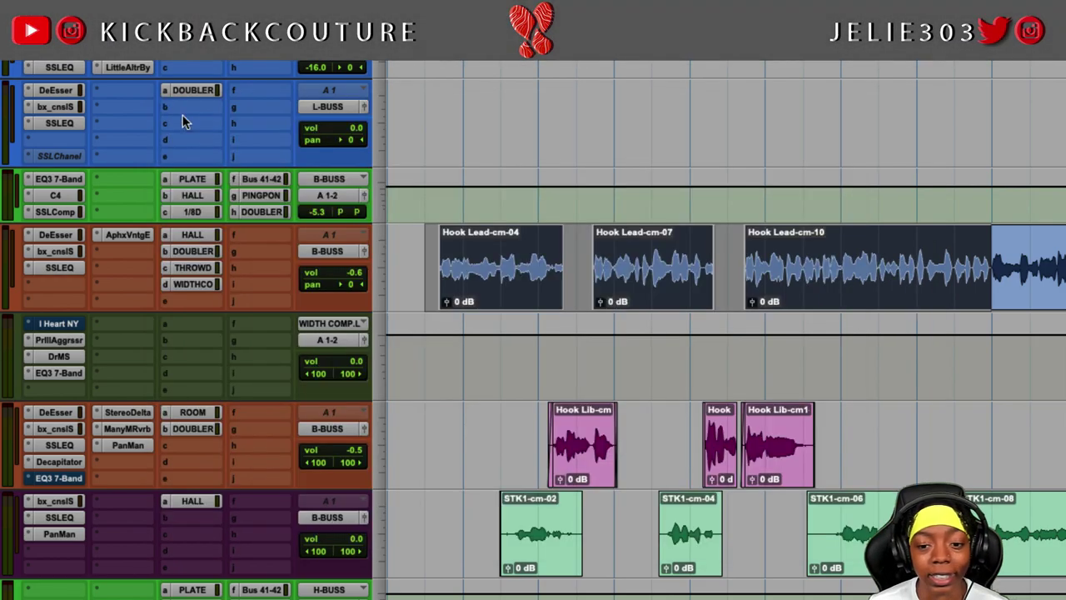
pyautogui.click(167, 101)
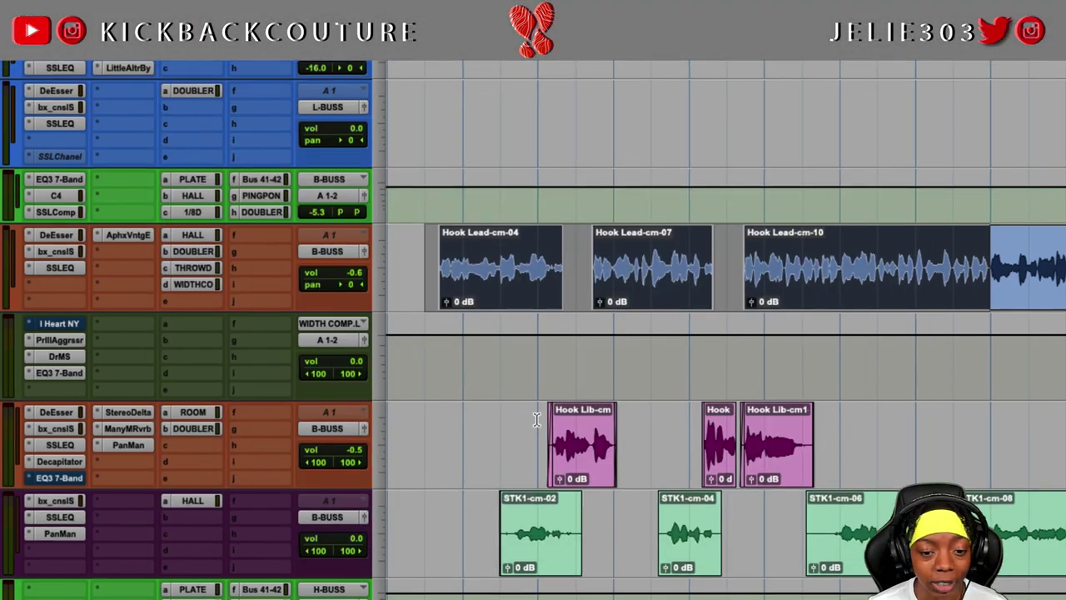